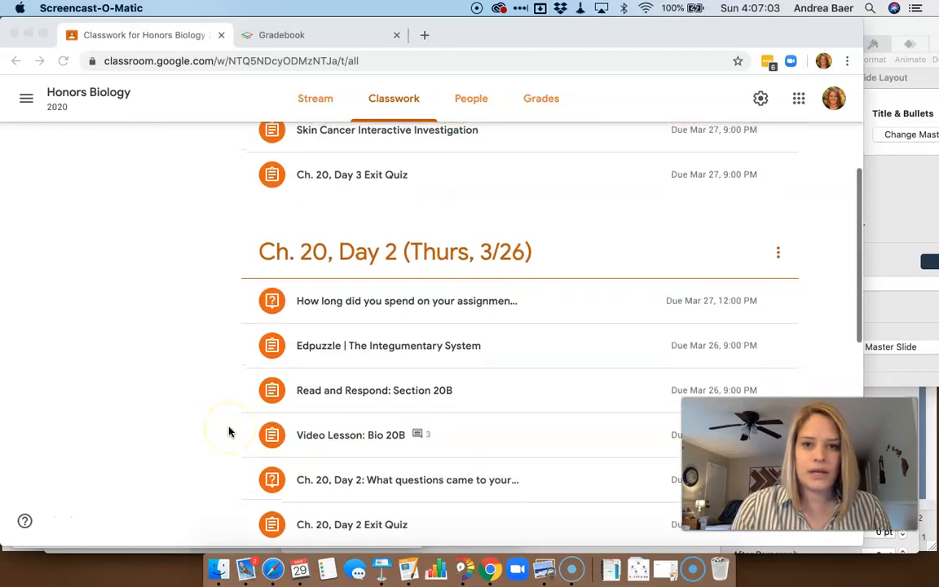
scroll(231, 430, "down", 2)
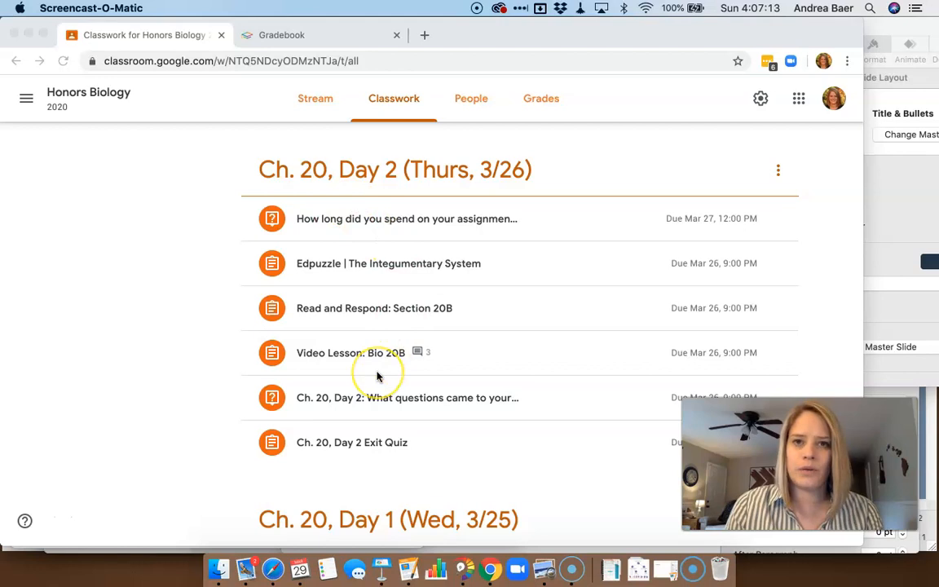
Switch to the Gradebook tab and start creating a new assignment
left_click(276, 37)
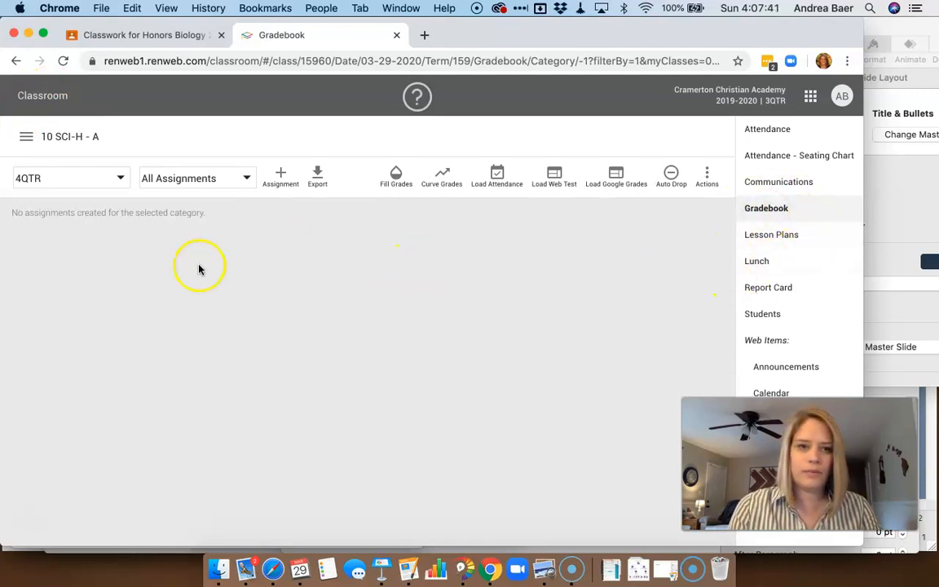
left_click(282, 176)
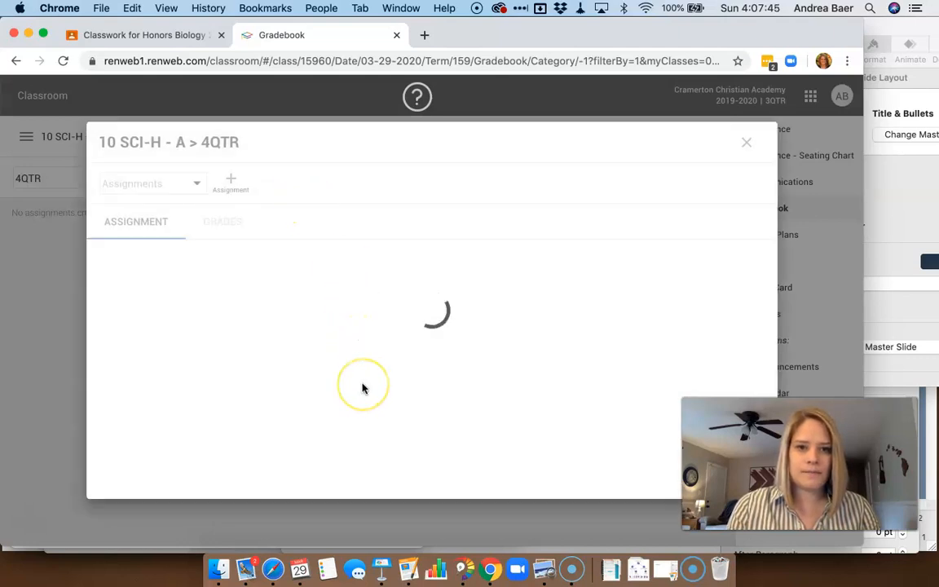
Enable Google Classroom for the assignment and link it to the existing Ch. 20, Day 1 Exit Quiz
scroll(363, 388, "down", 5)
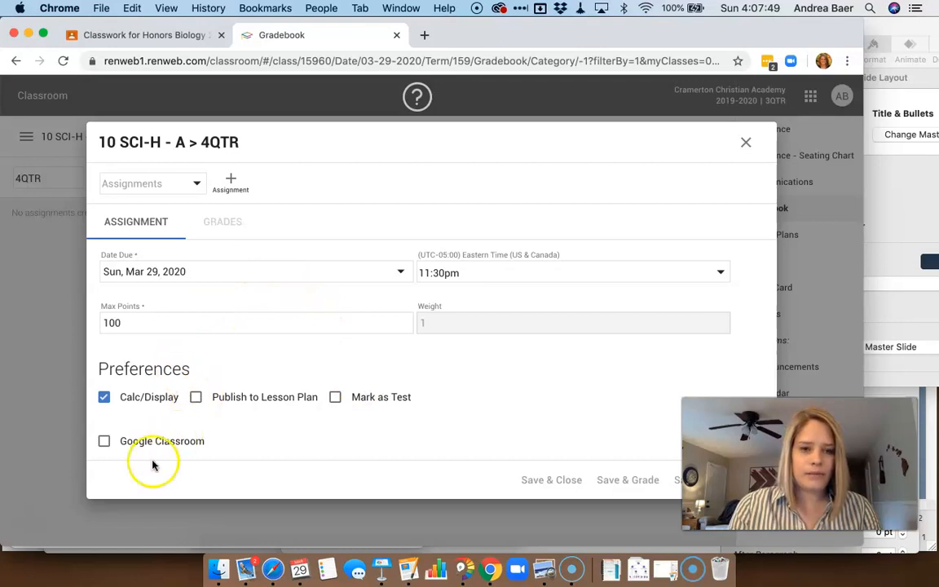
left_click(105, 442)
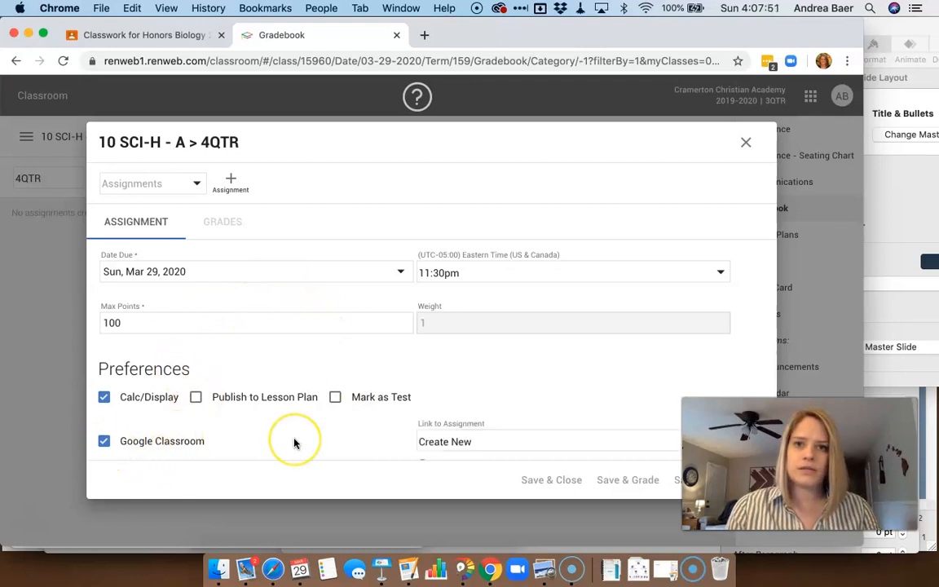
scroll(393, 408, "down", 2)
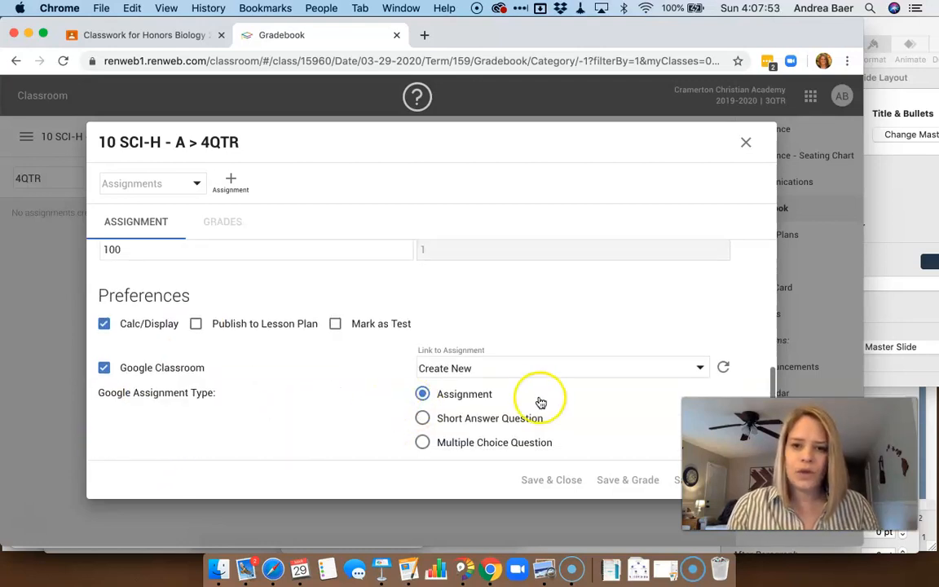
left_click(700, 368)
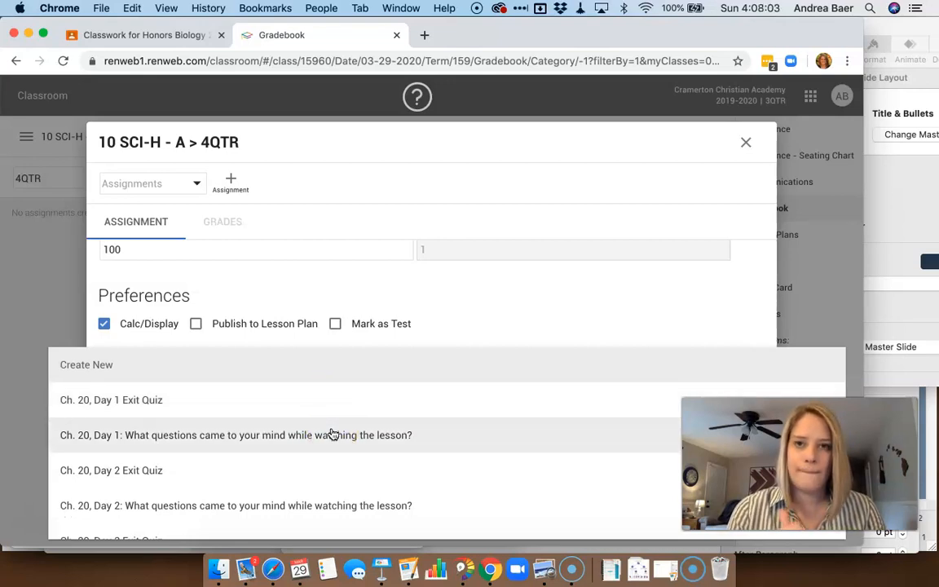
left_click(251, 407)
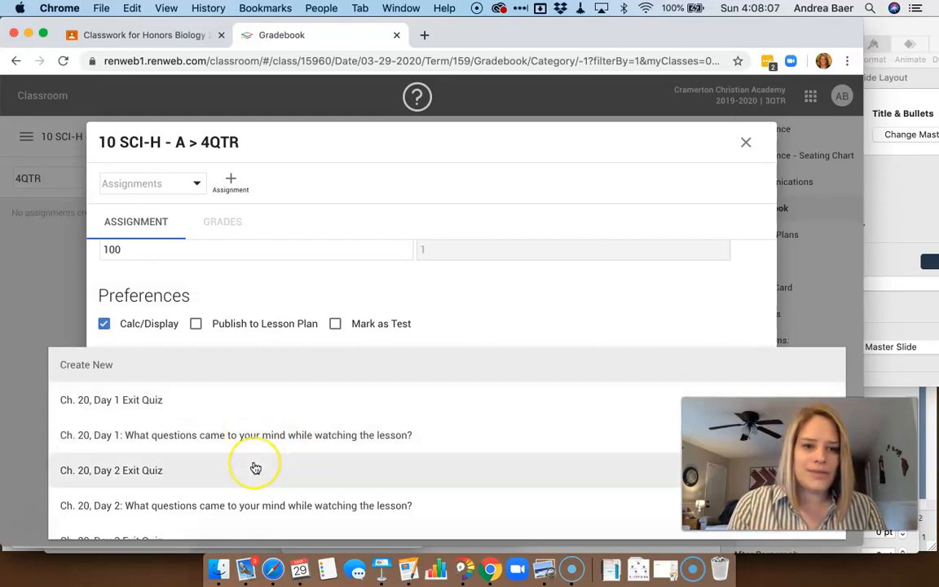
scroll(253, 467, "down", 3)
scroll(256, 468, "down", 5)
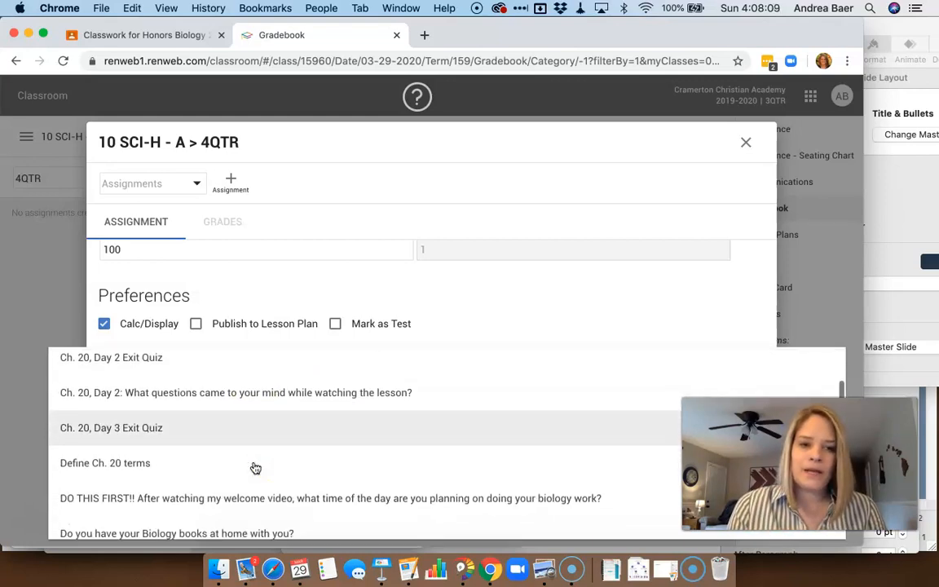
scroll(256, 468, "down", 3)
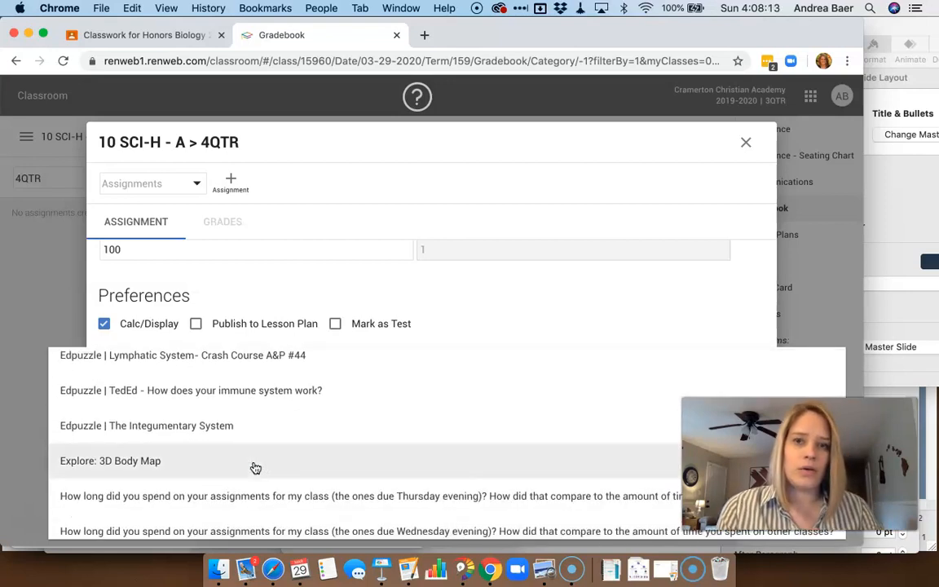
scroll(255, 468, "up", 4)
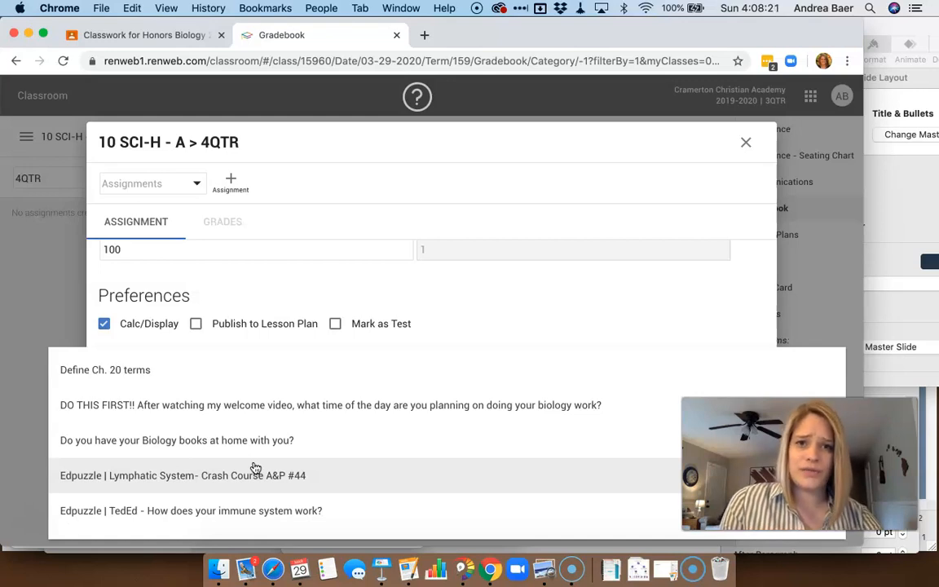
left_click(242, 403)
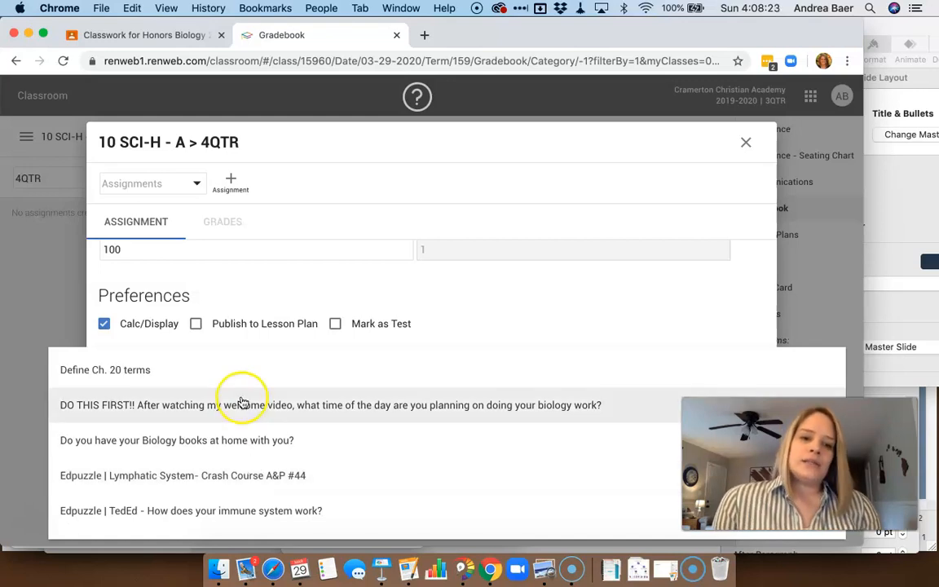
scroll(273, 512, "up", 5)
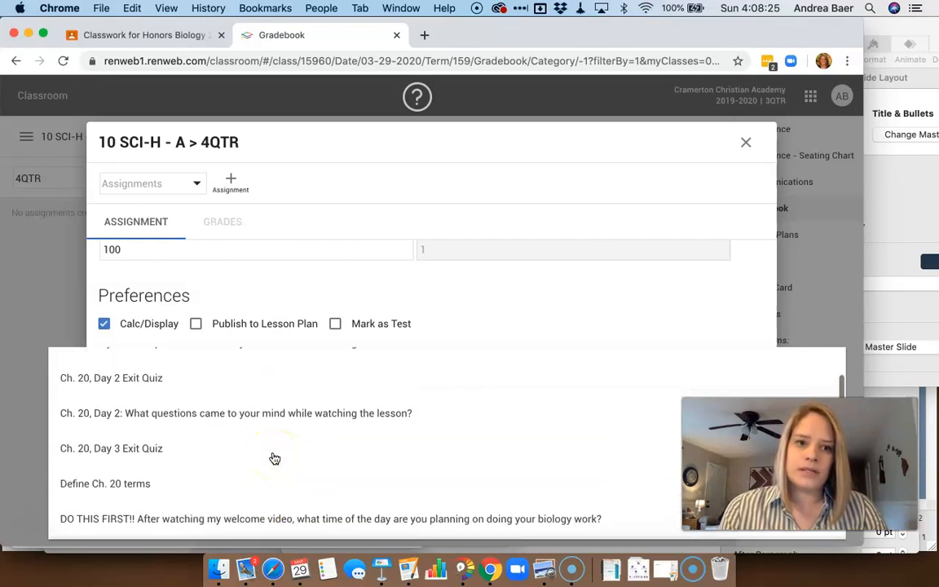
scroll(275, 459, "up", 2)
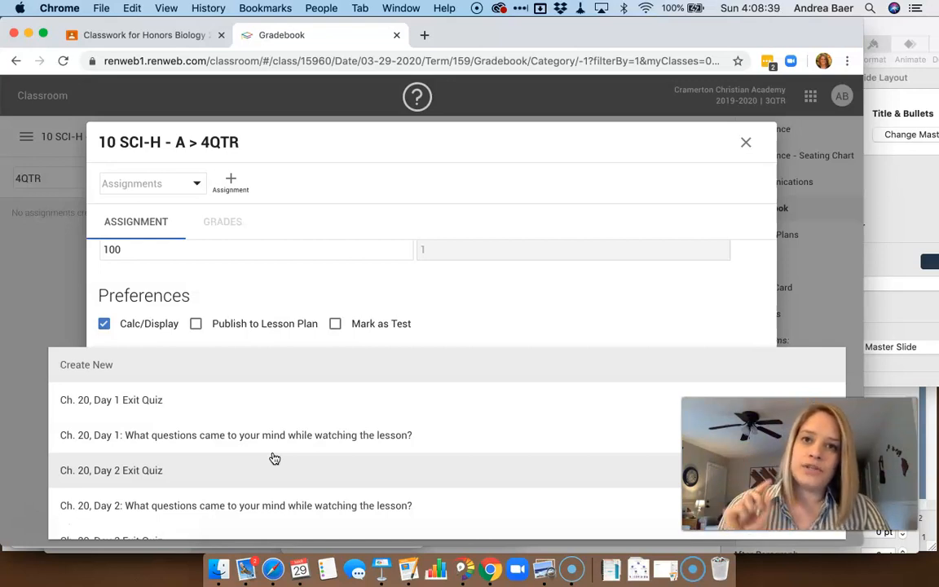
left_click(171, 401)
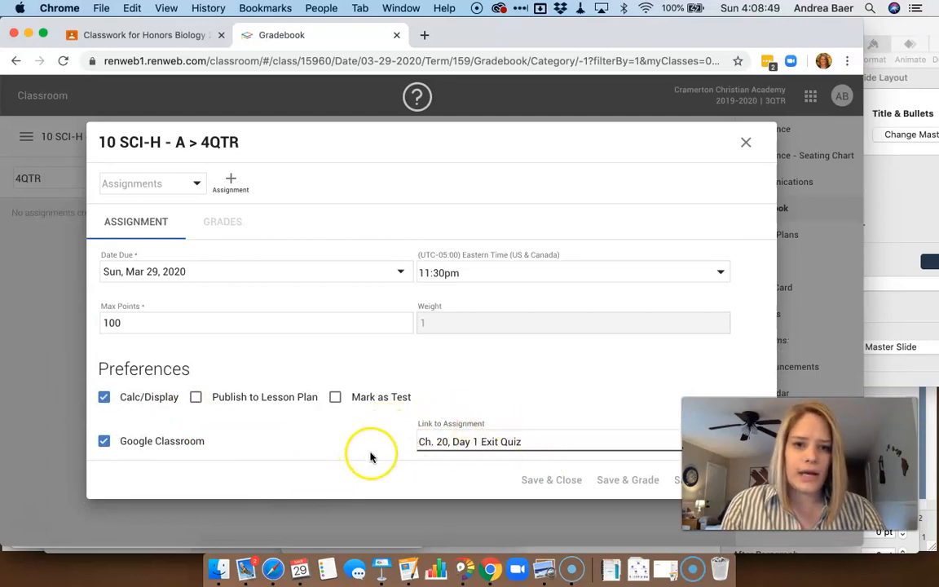
Set the assignment category to Quiz and its title to Q20.1
scroll(370, 456, "up", 2)
scroll(370, 457, "up", 3)
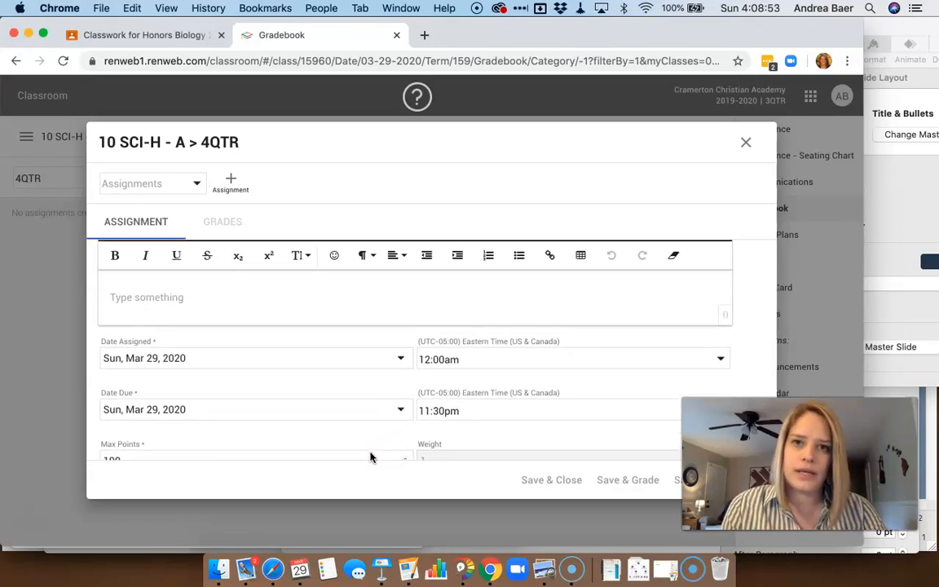
scroll(340, 329, "up", 3)
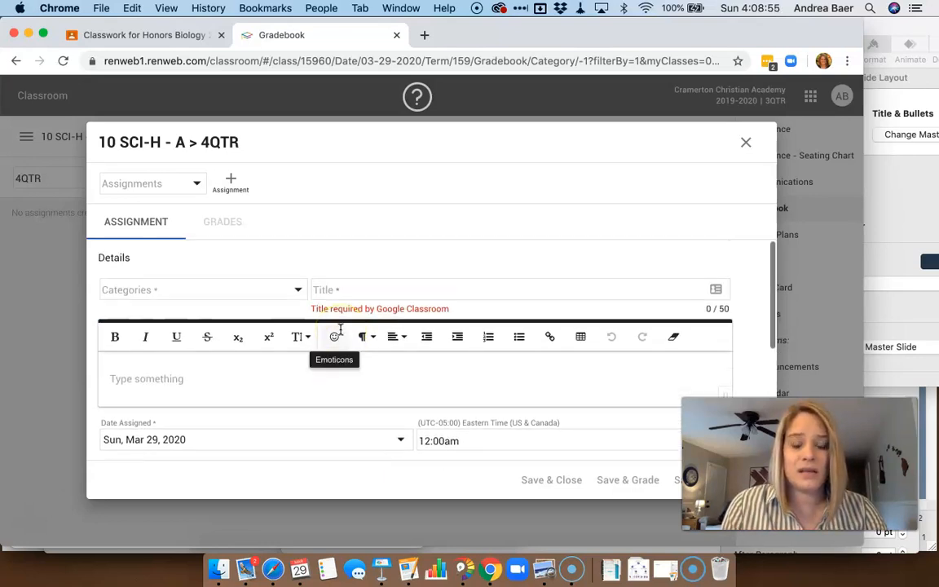
scroll(264, 400, "down", 5)
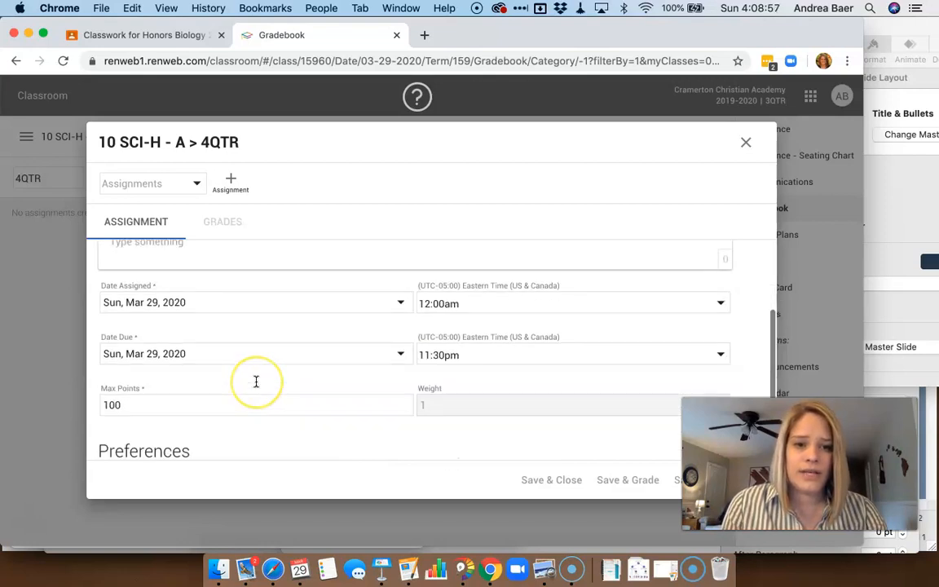
scroll(256, 382, "up", 5)
left_click(256, 379)
left_click(193, 290)
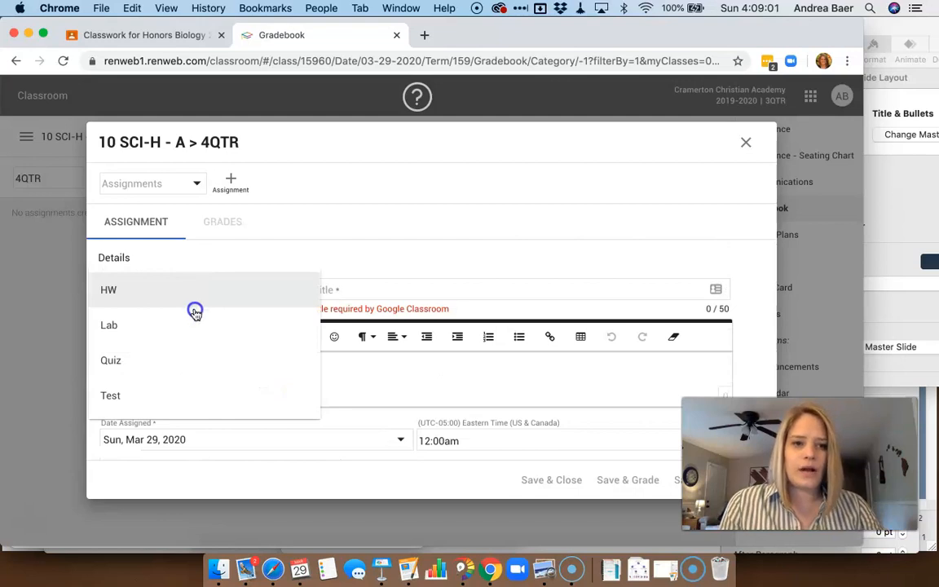
left_click(203, 366)
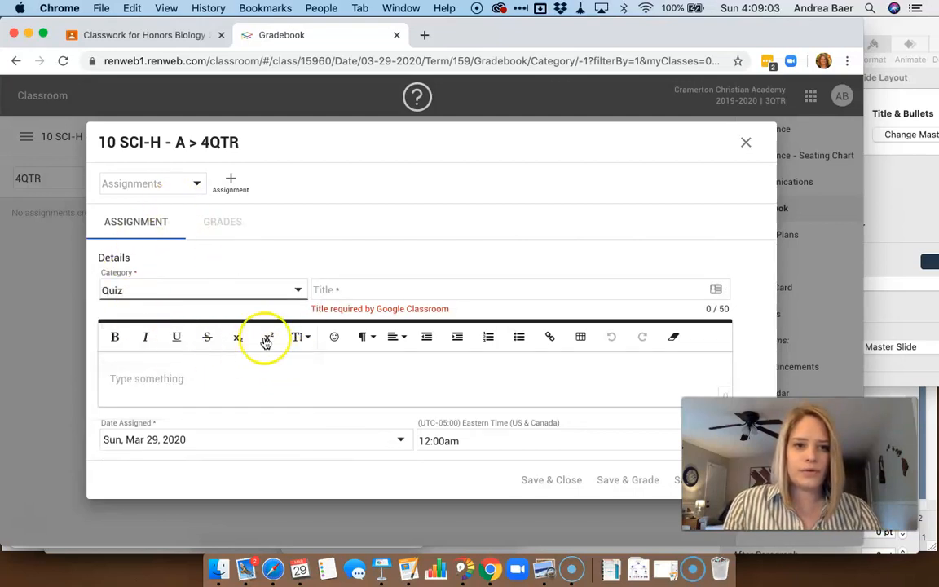
left_click(358, 289)
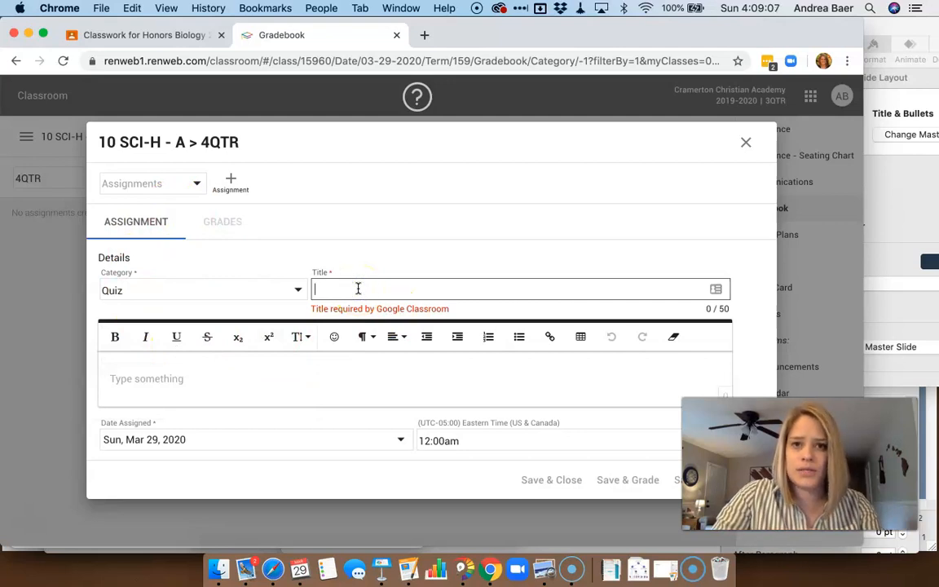
type("Q20.1")
Set the assignment's due date to Wed, Mar 25, 2020
scroll(267, 368, "down", 2)
scroll(267, 369, "down", 2)
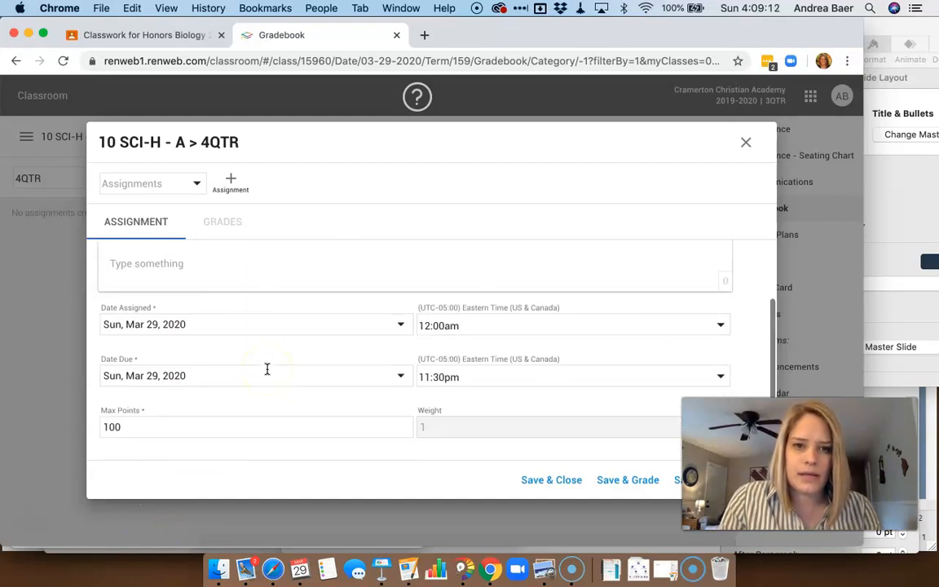
left_click(173, 288)
scroll(176, 315, "down", 1)
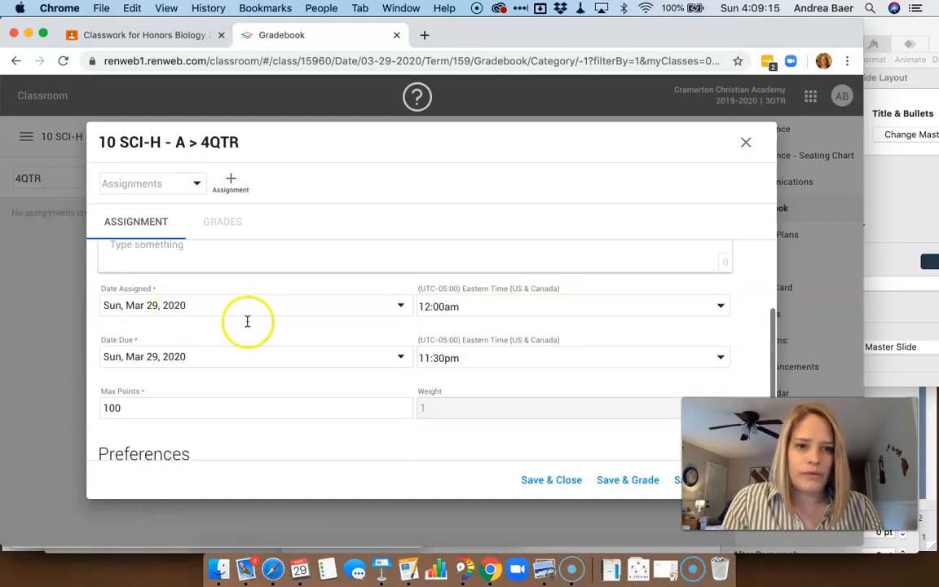
left_click(403, 359)
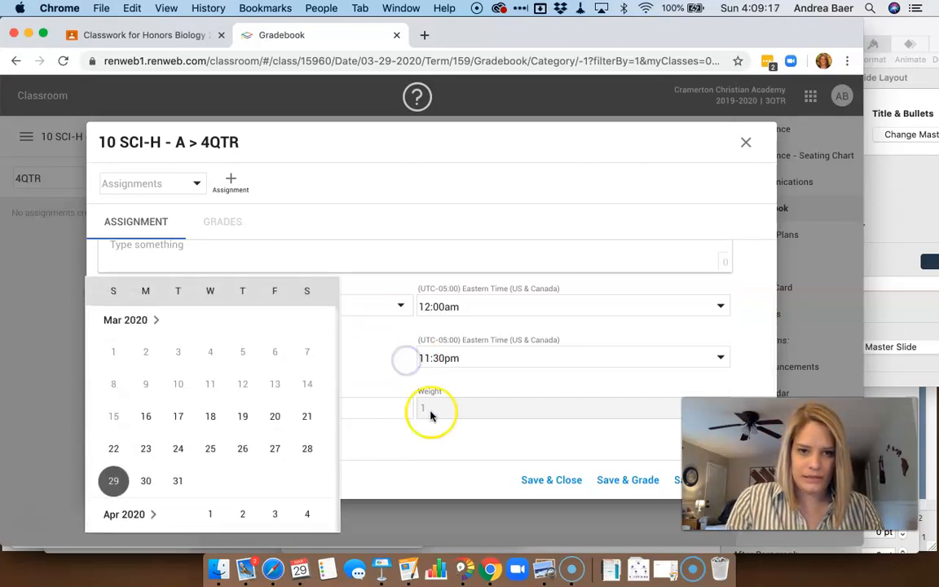
left_click(213, 453)
Set the max points to 10 and save and close the assignment
scroll(402, 440, "down", 1)
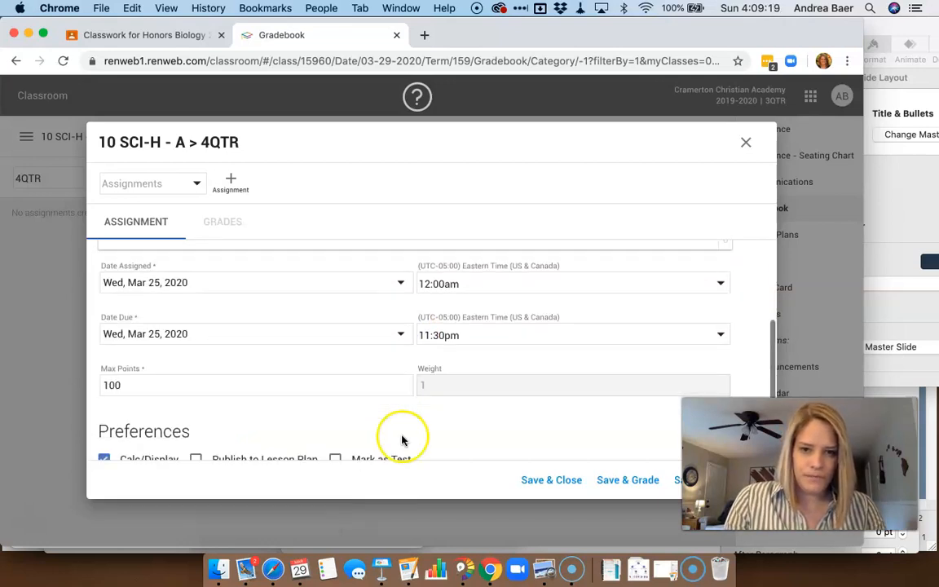
scroll(122, 373, "down", 1)
left_click(127, 374)
key("BackSpace")
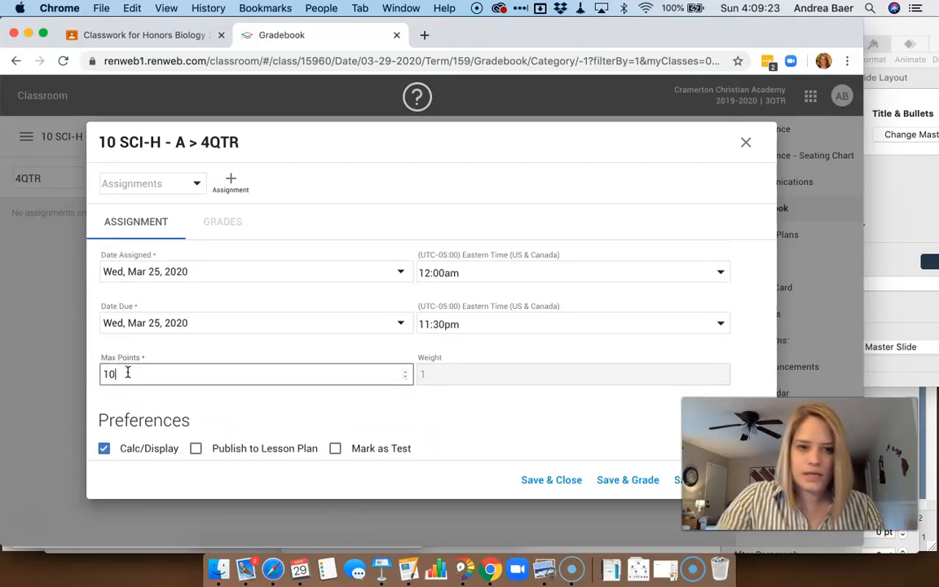
left_click(540, 482)
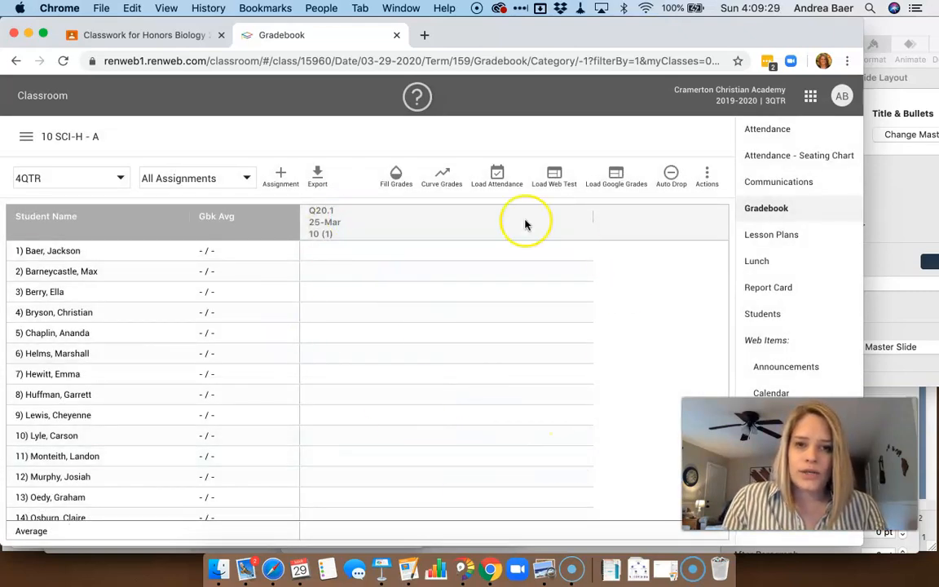
Load grades from Google Classroom for the Q20.1 quiz
left_click(619, 180)
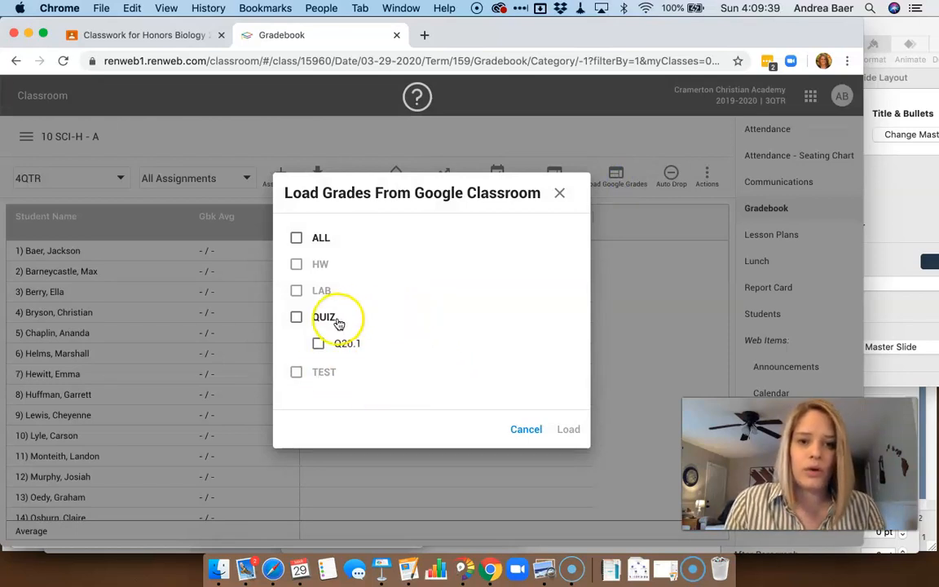
left_click(318, 344)
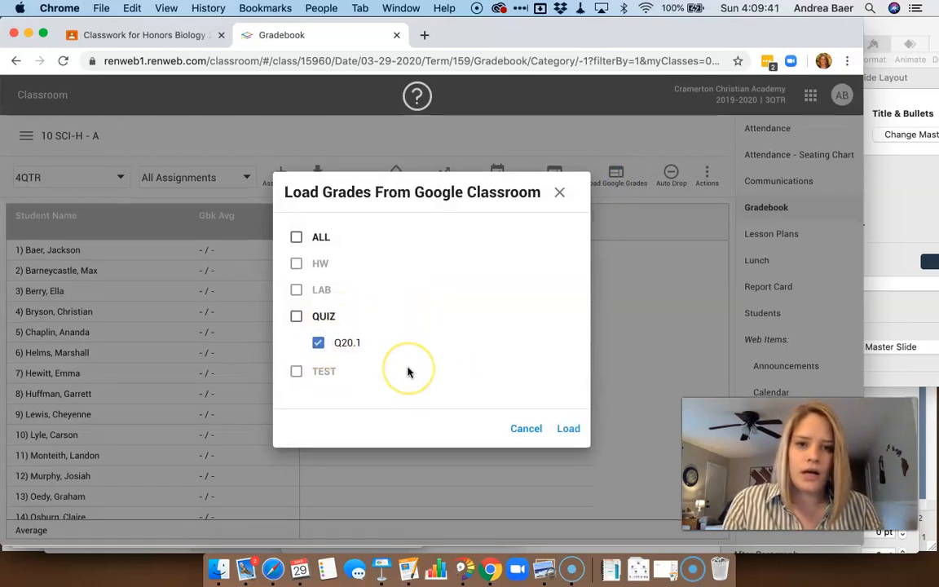
left_click(576, 432)
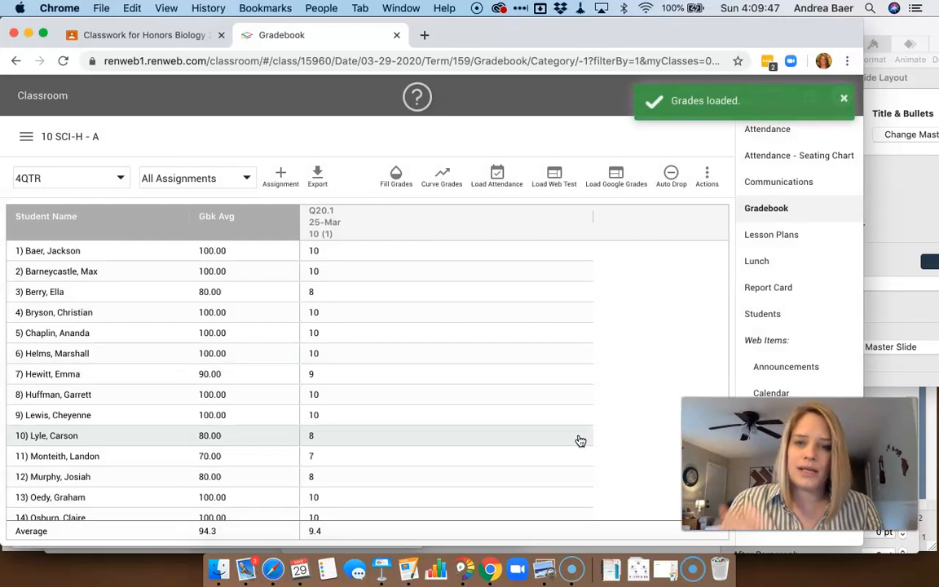
Enter a score of 1 in the Q20.1 column for the student whose grade is missing
mouse_move(581, 441)
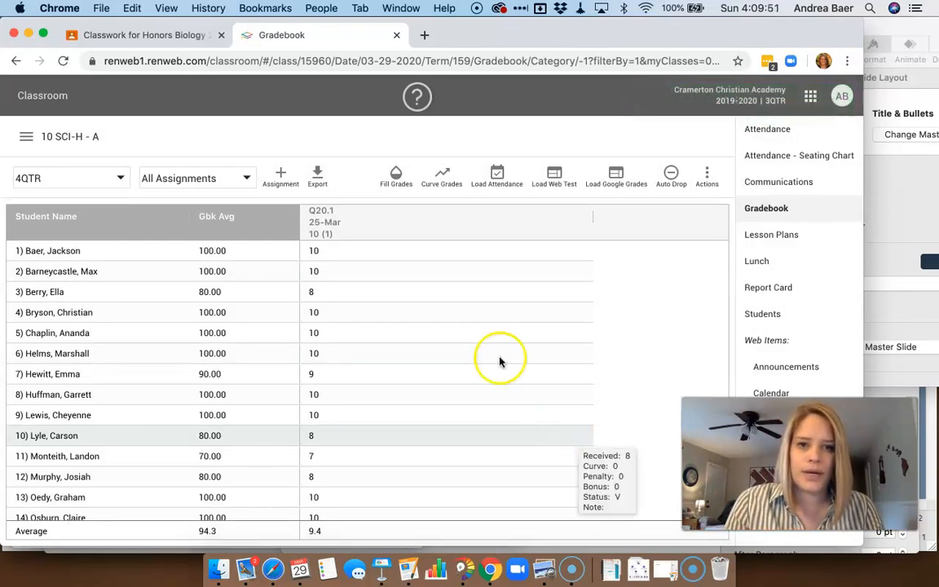
mouse_move(429, 471)
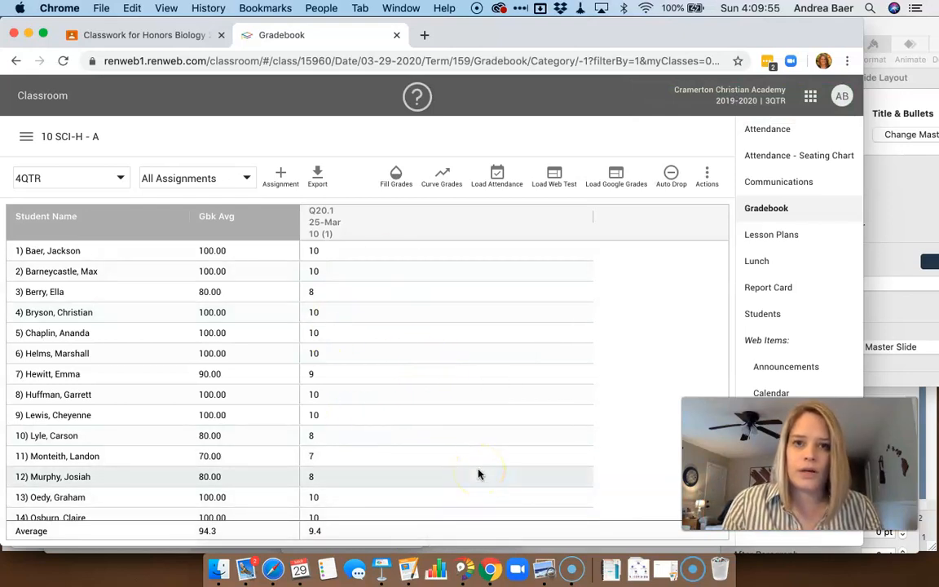
mouse_move(480, 475)
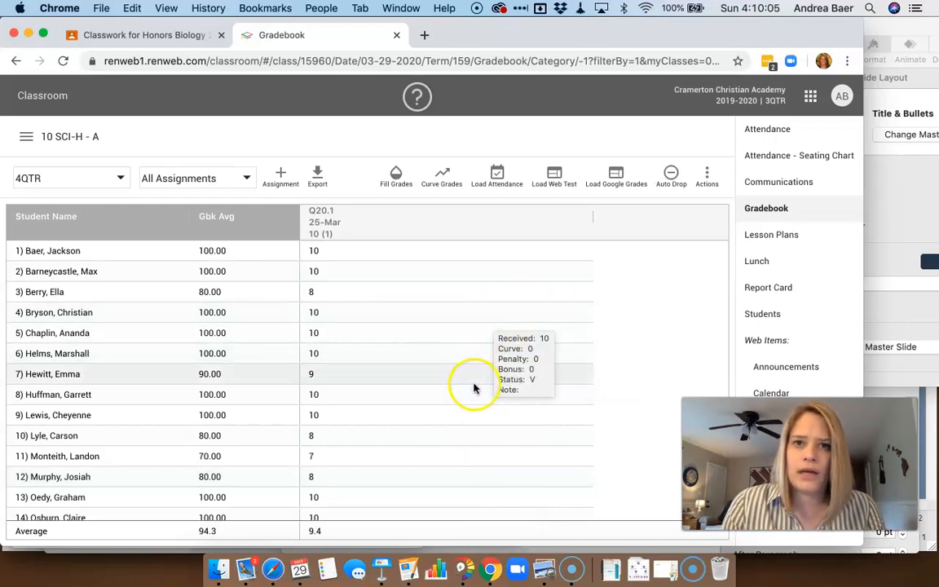
scroll(474, 393, "down", 3)
scroll(473, 392, "down", 3)
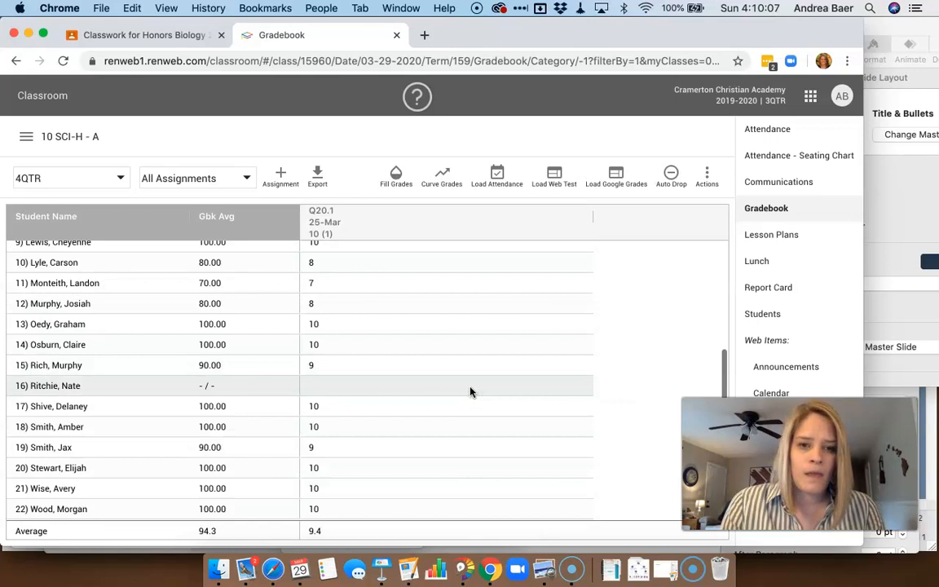
left_click(318, 392)
type("1")
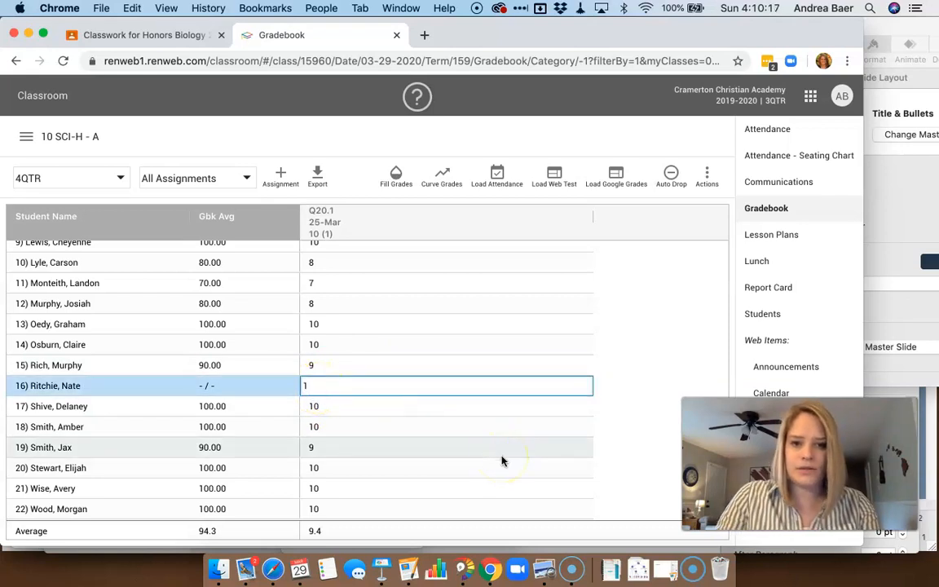
key("Return")
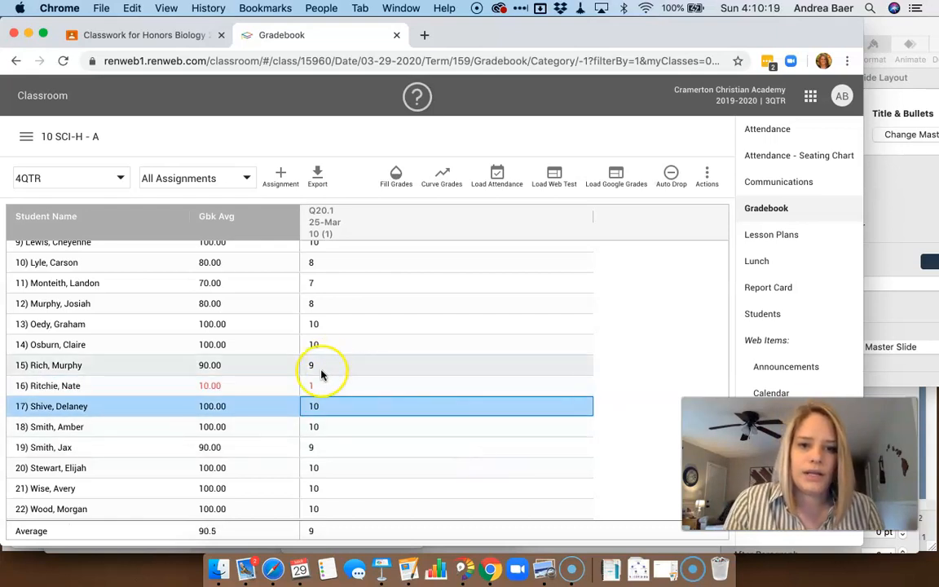
Clear that student's Q20.1 score again
mouse_move(318, 382)
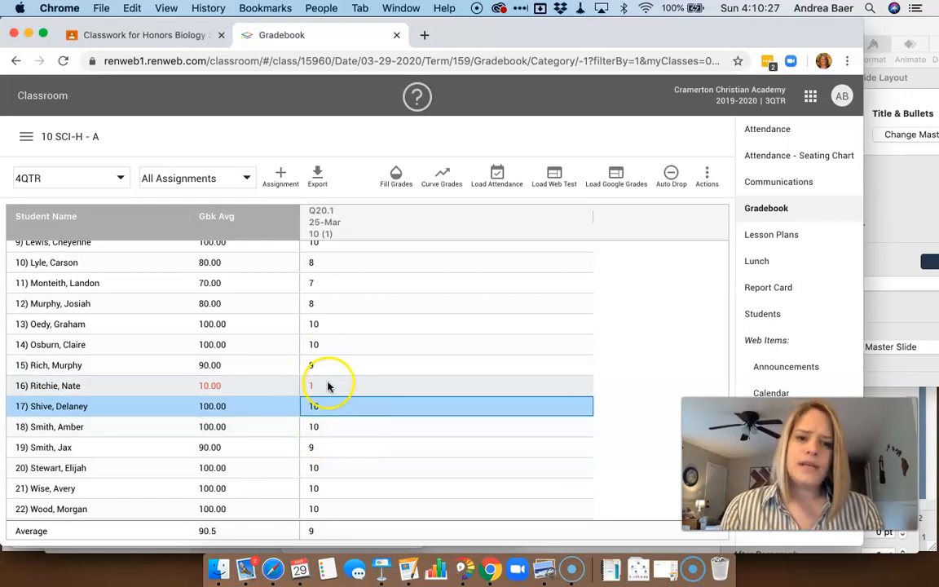
mouse_move(324, 388)
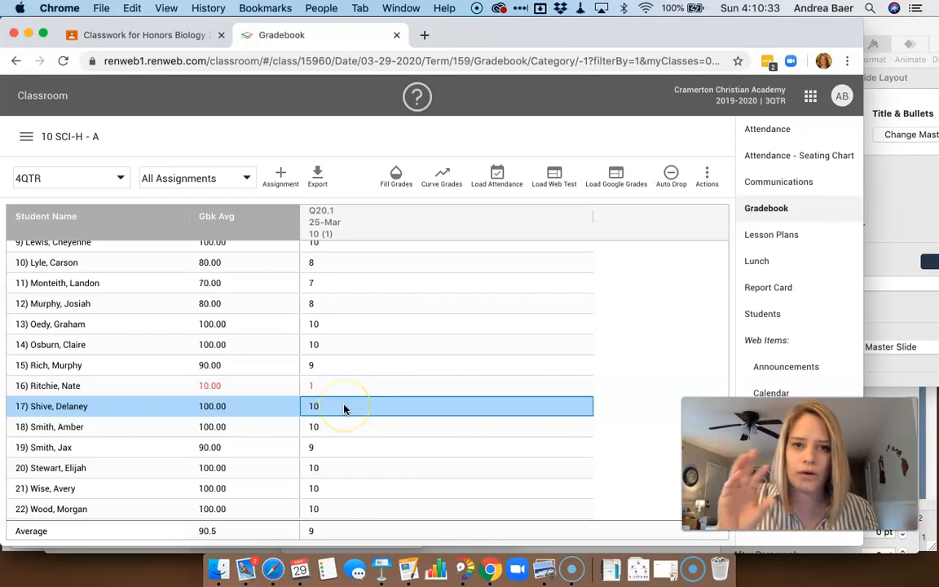
mouse_move(344, 410)
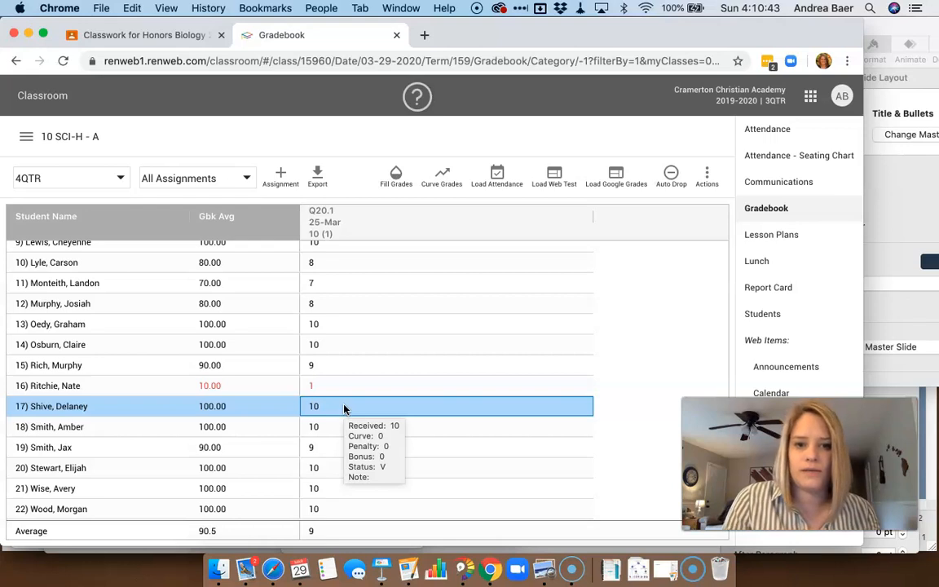
left_click(326, 387)
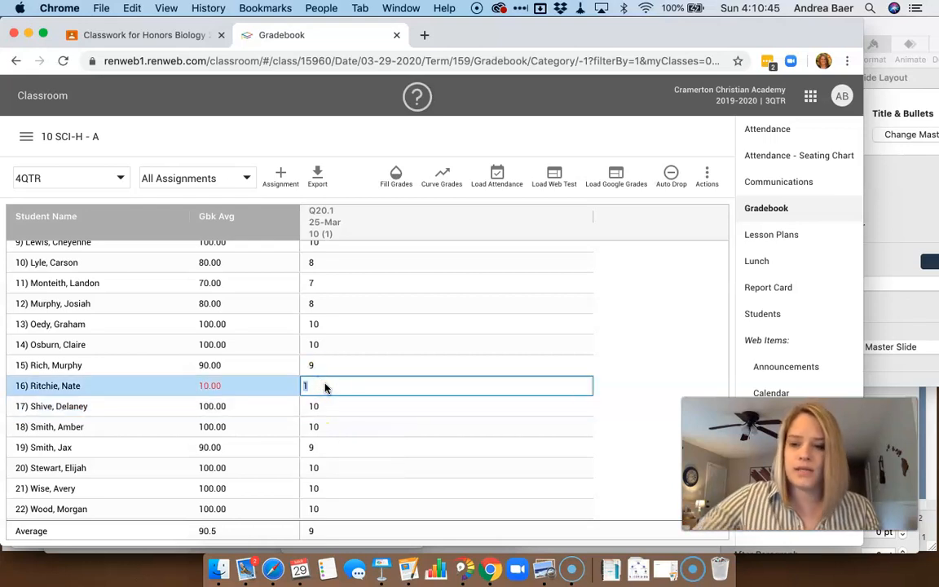
key("Return")
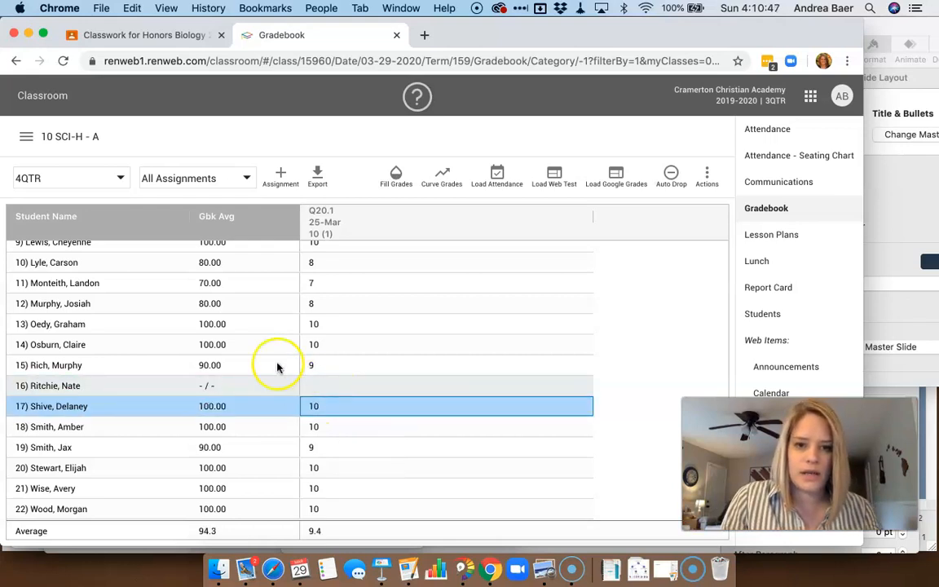
Copy the Q20.1 assignment to the 10 SCI - A: Quiz category and close the assignment dialog
left_click(344, 225)
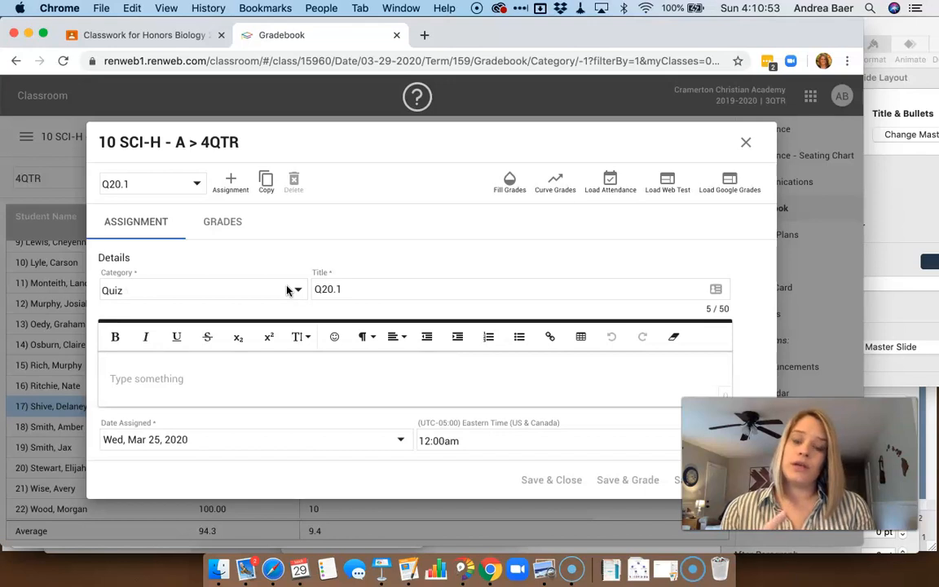
left_click(265, 184)
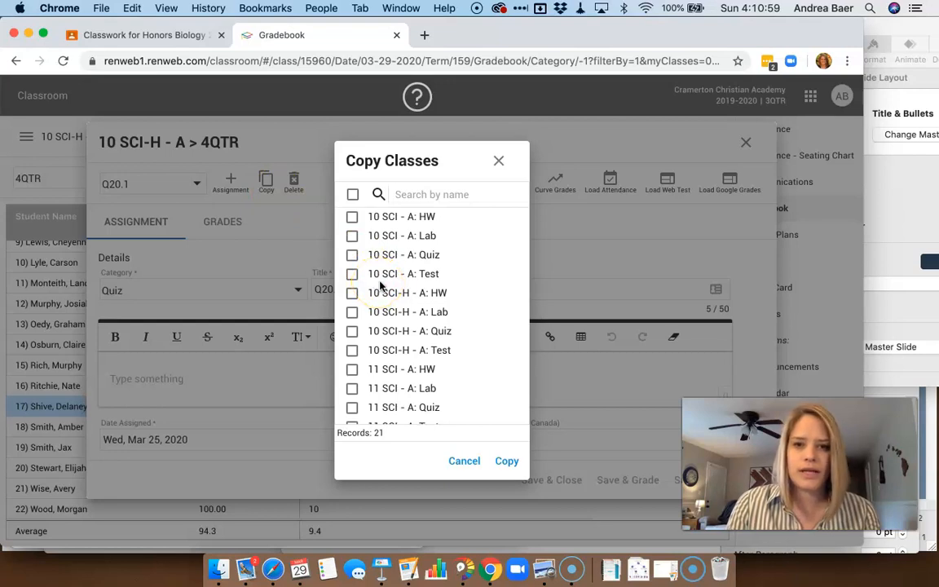
left_click(353, 257)
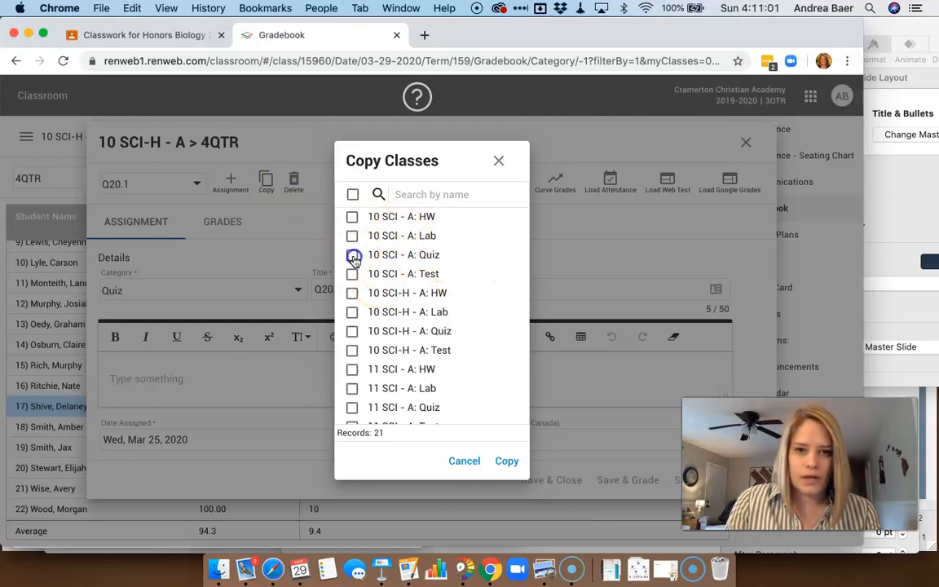
left_click(504, 468)
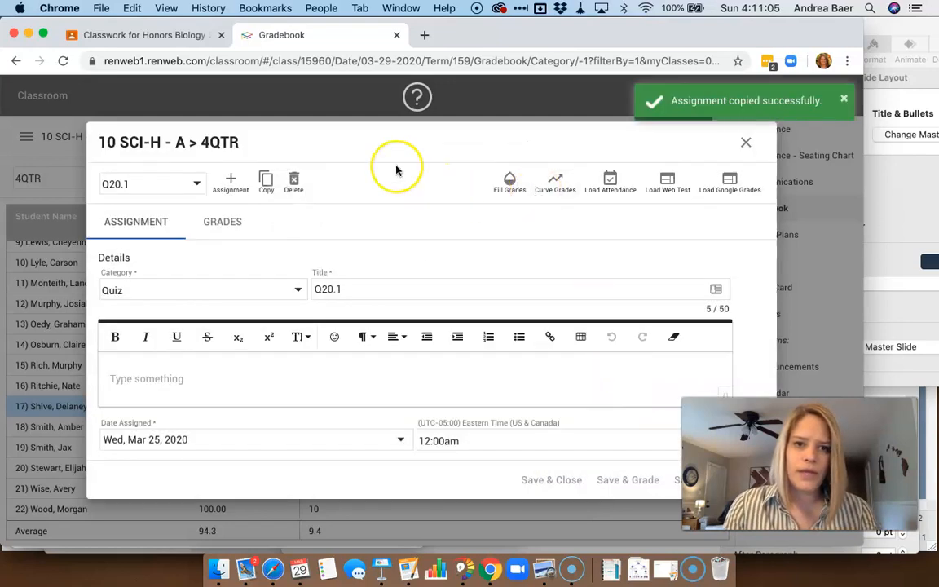
left_click(747, 145)
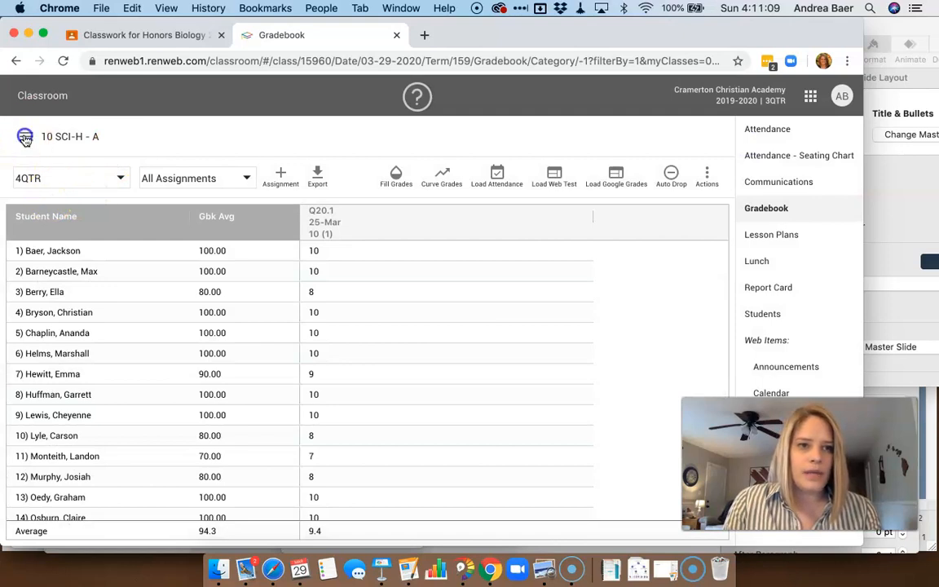
Switch to the 10 SCI - A class and enable Google Classroom on its Q20.1 assignment
left_click(26, 137)
left_click(84, 283)
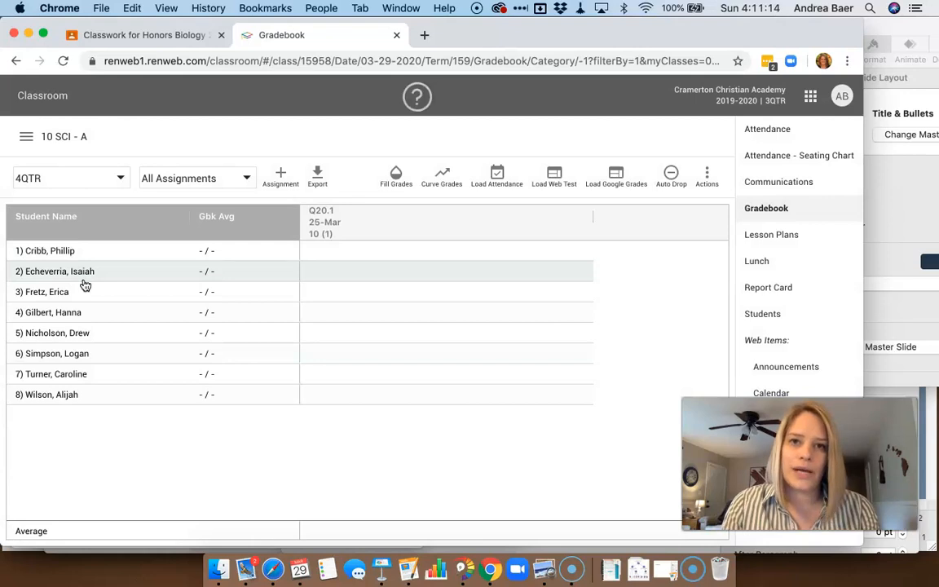
left_click(357, 228)
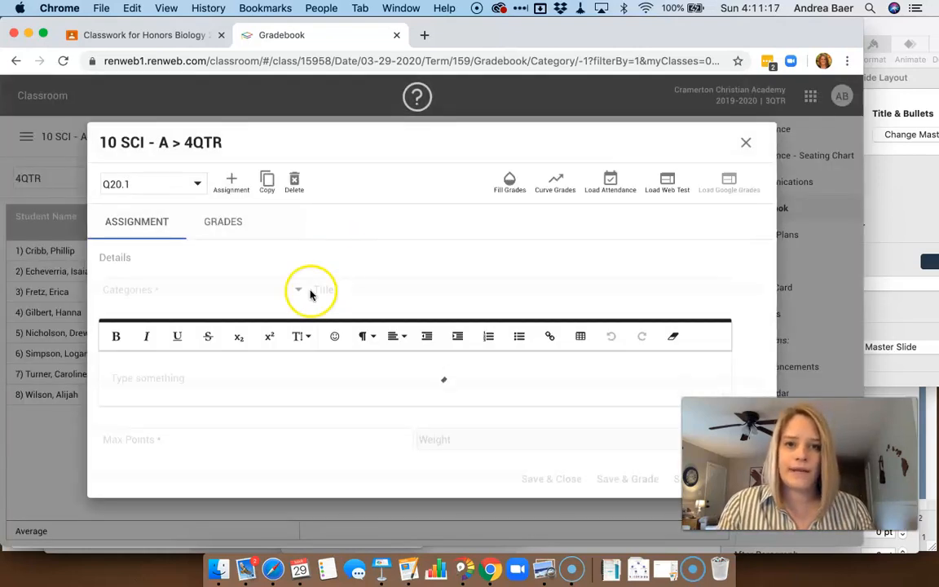
scroll(268, 429, "down", 5)
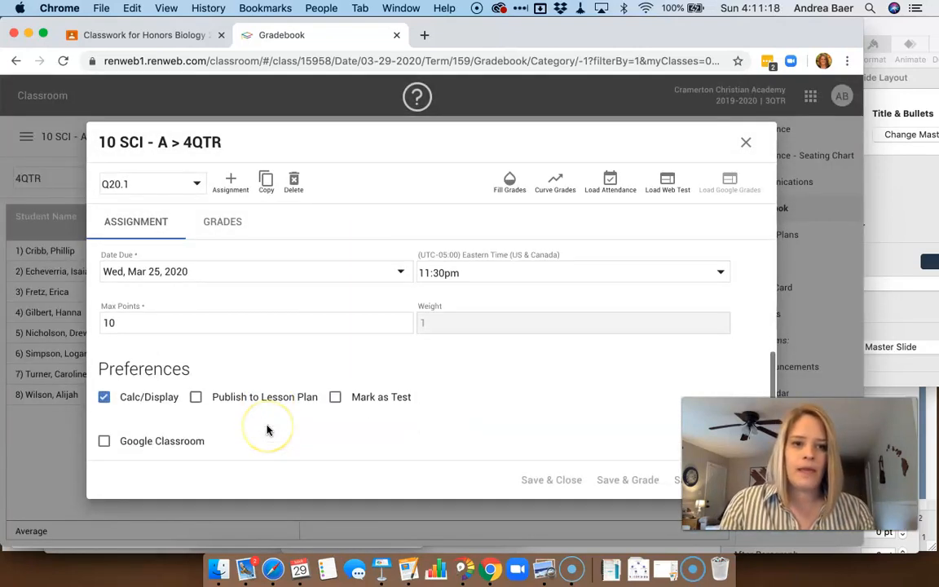
left_click(104, 441)
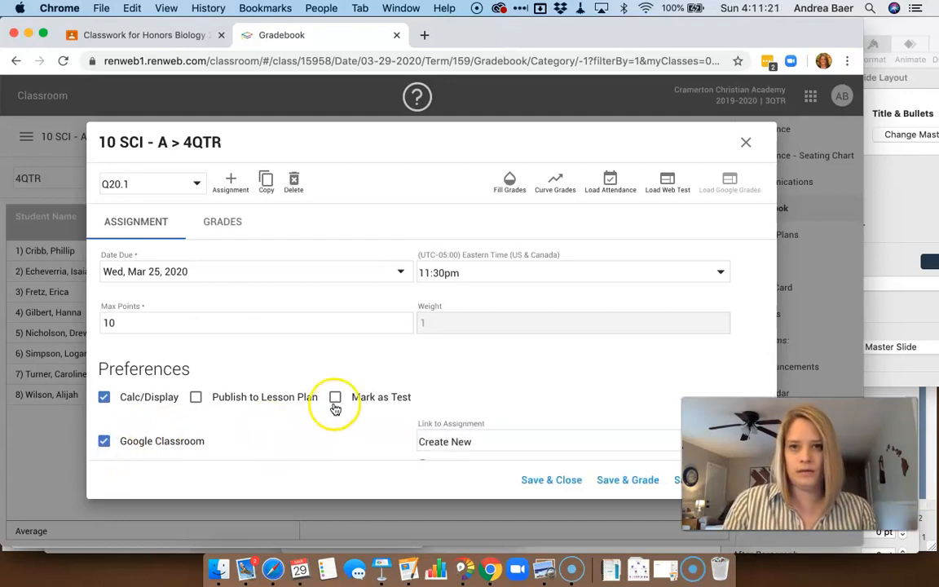
scroll(367, 459, "down", 2)
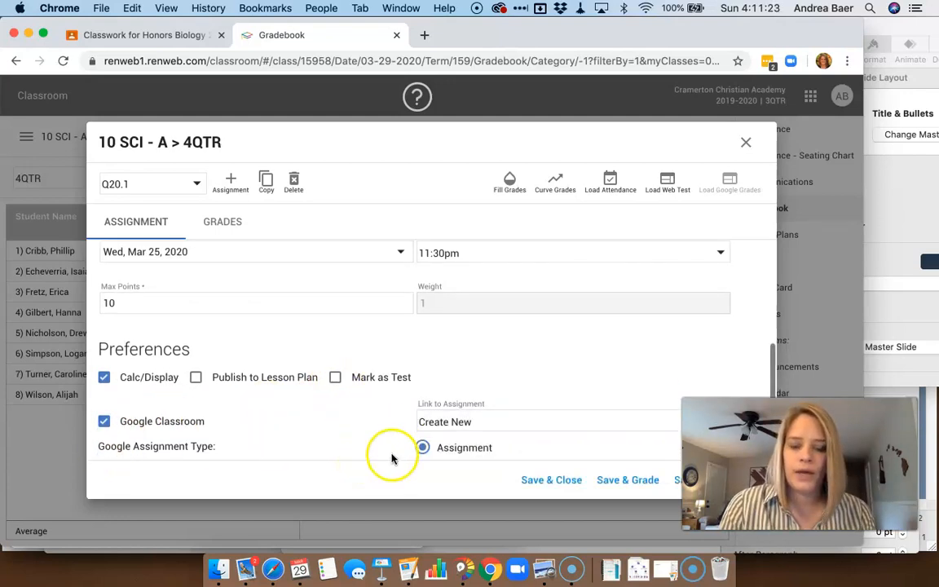
Link the assignment to the Ch. 20, Day 1 Exit Quiz Google assignment and save and close
left_click(516, 369)
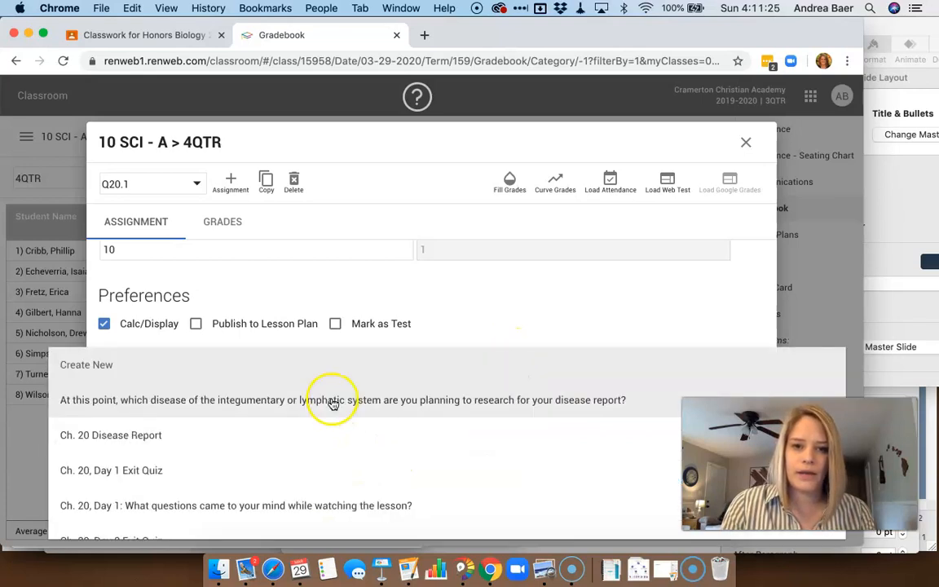
scroll(306, 465, "down", 2)
scroll(305, 451, "down", 2)
scroll(304, 450, "up", 1)
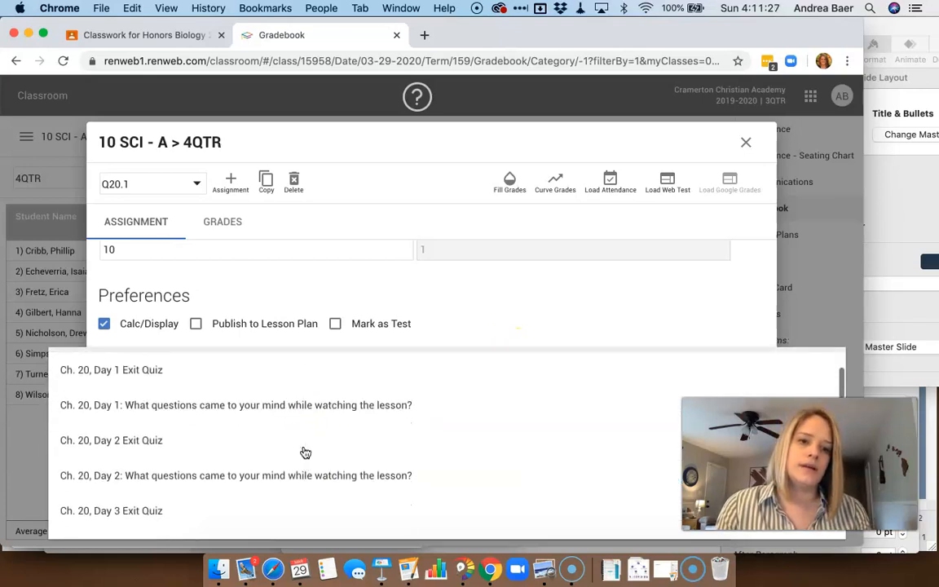
left_click(185, 380)
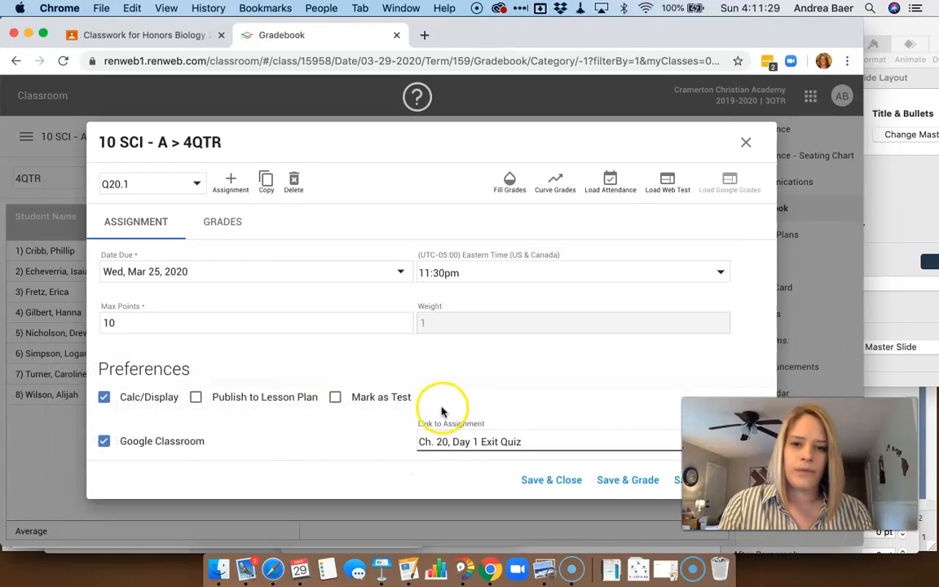
left_click(552, 481)
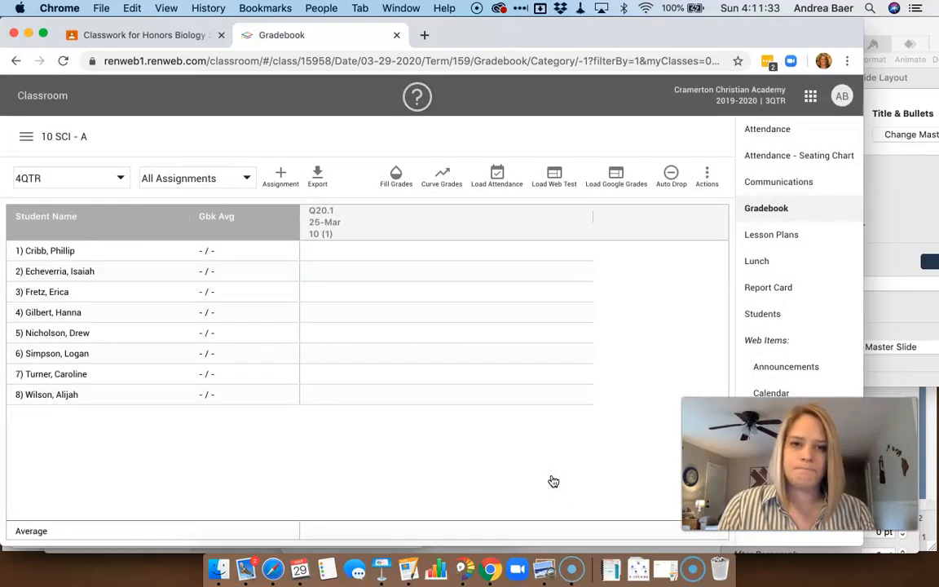
Delete the Q20.1 assignment from the 10 SCI - A gradebook
left_click(340, 221)
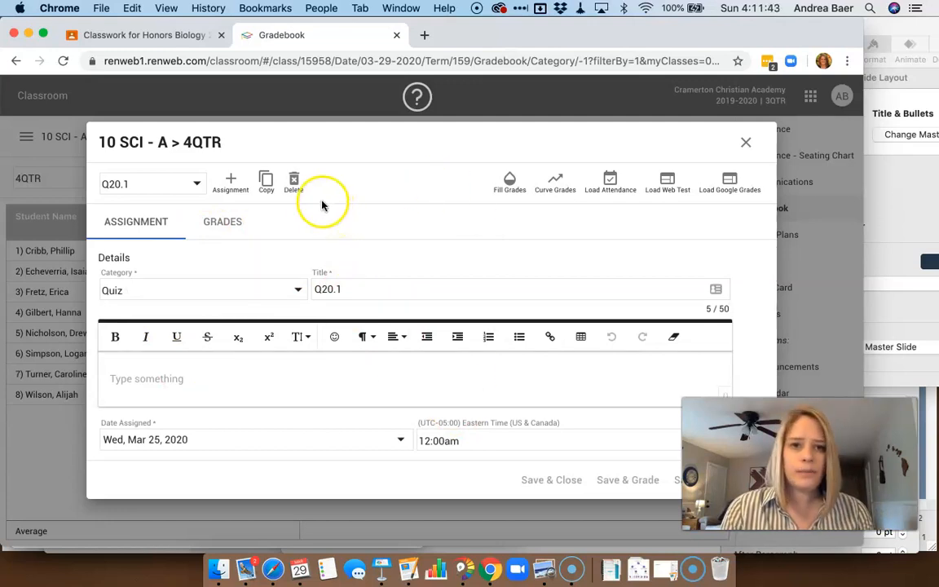
left_click(294, 181)
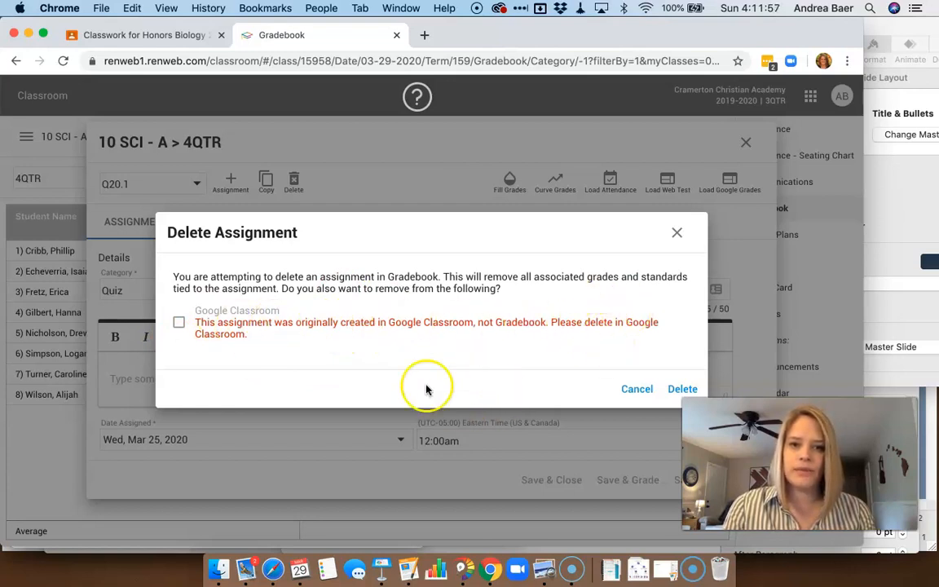
left_click(683, 389)
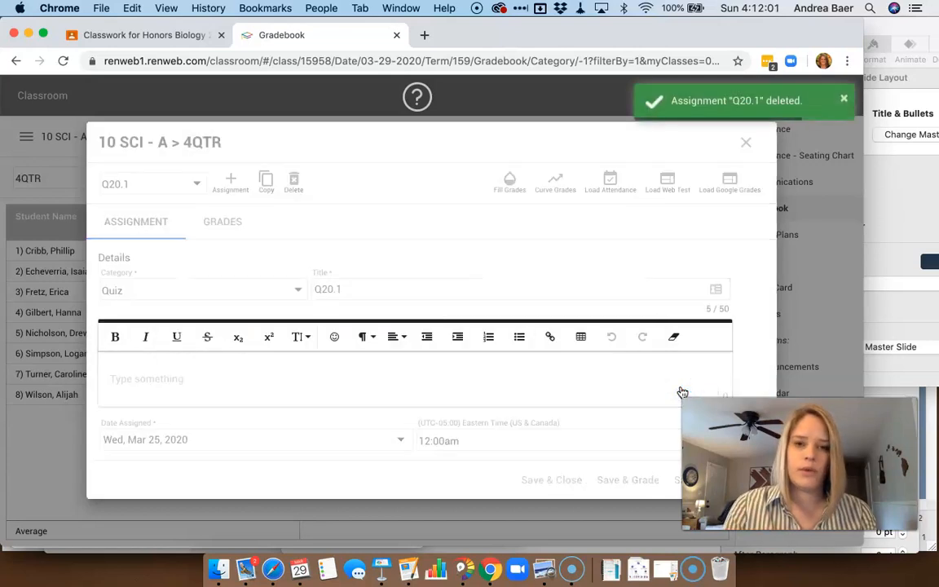
Start a new assignment with category HW and title 'this is a test'
left_click(487, 176)
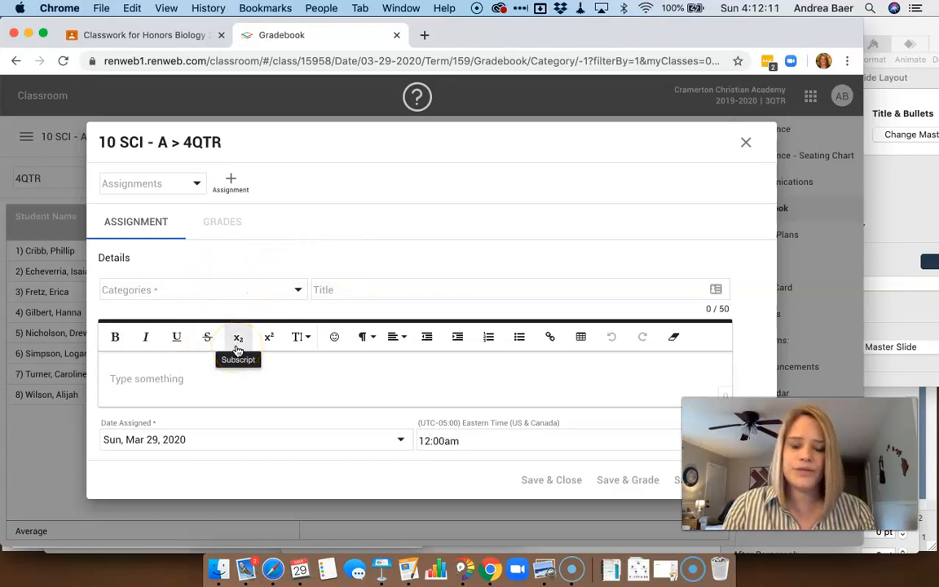
left_click(299, 294)
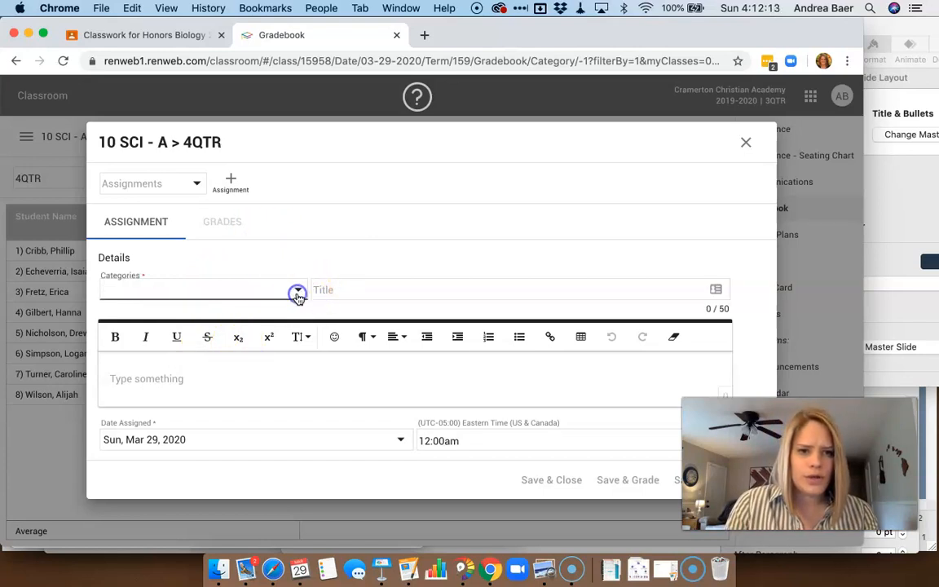
left_click(189, 296)
left_click(371, 290)
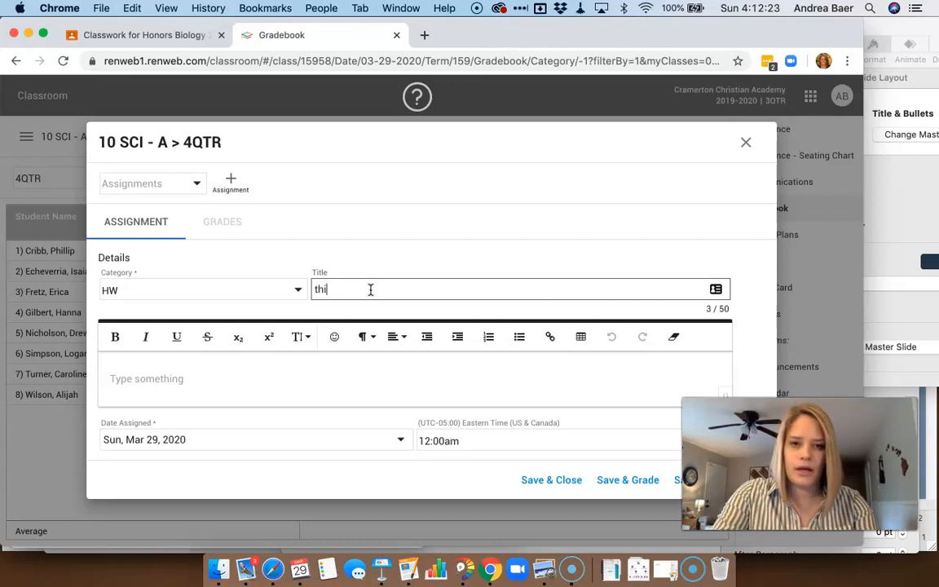
key("Tab")
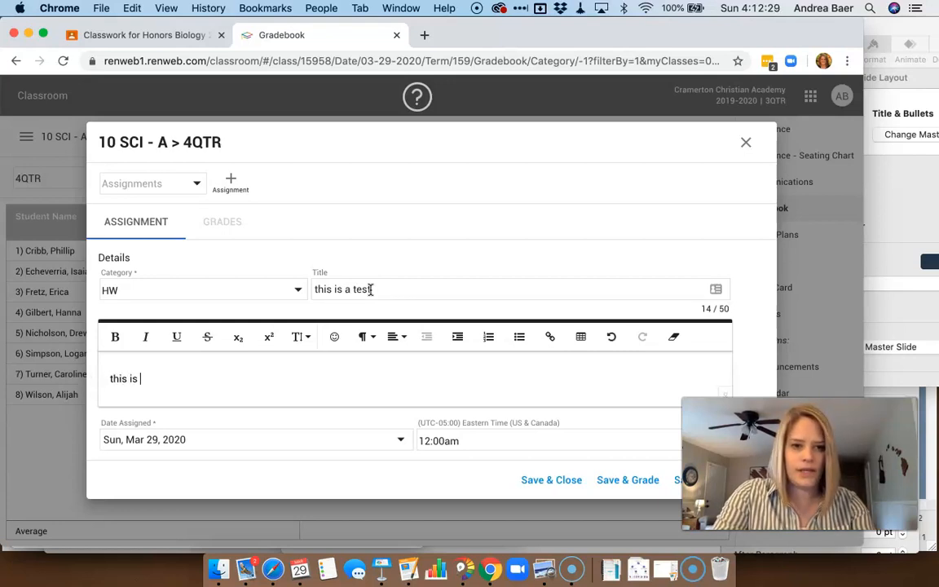
Add the description 'this is a test' and set the assigned date to Mon, Mar 30, 2020
left_click(398, 392)
scroll(390, 367, "down", 3)
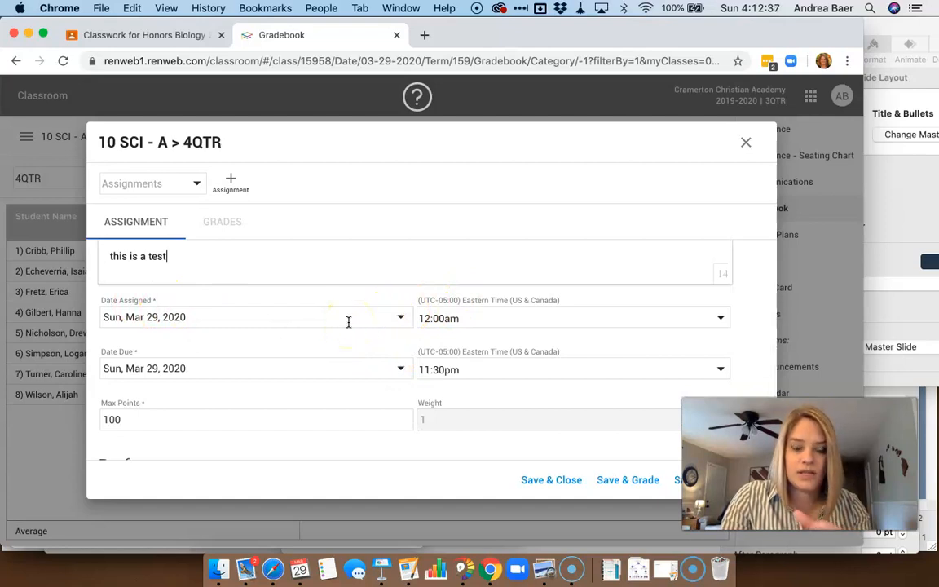
left_click(401, 319)
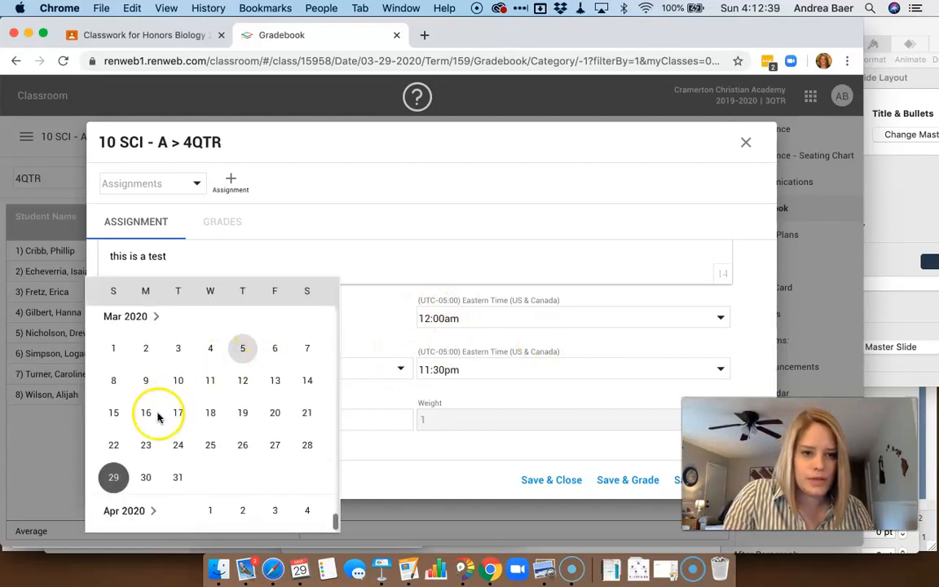
left_click(145, 483)
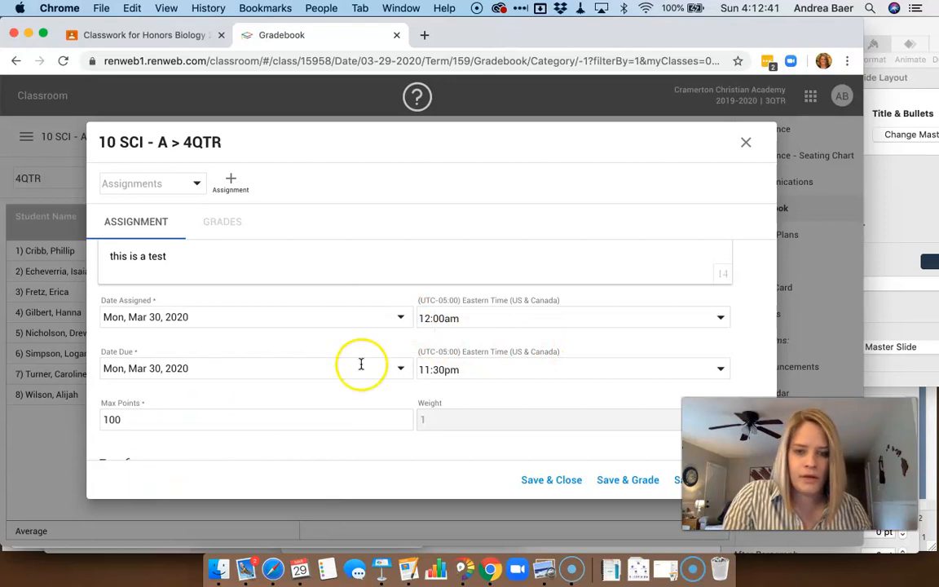
Enable Google Classroom for the new assignment as a newly created Google assignment, then save and close
scroll(384, 359, "down", 2)
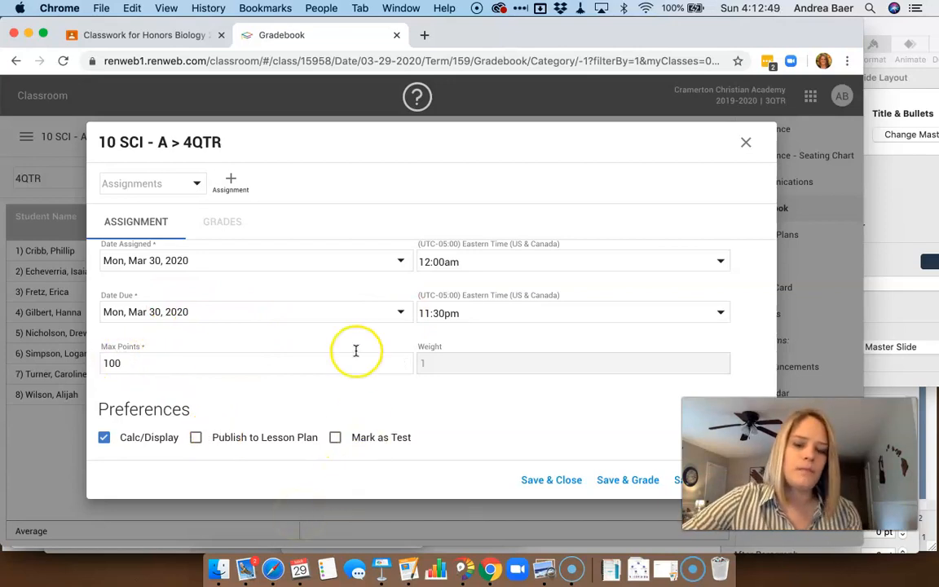
scroll(356, 351, "down", 1)
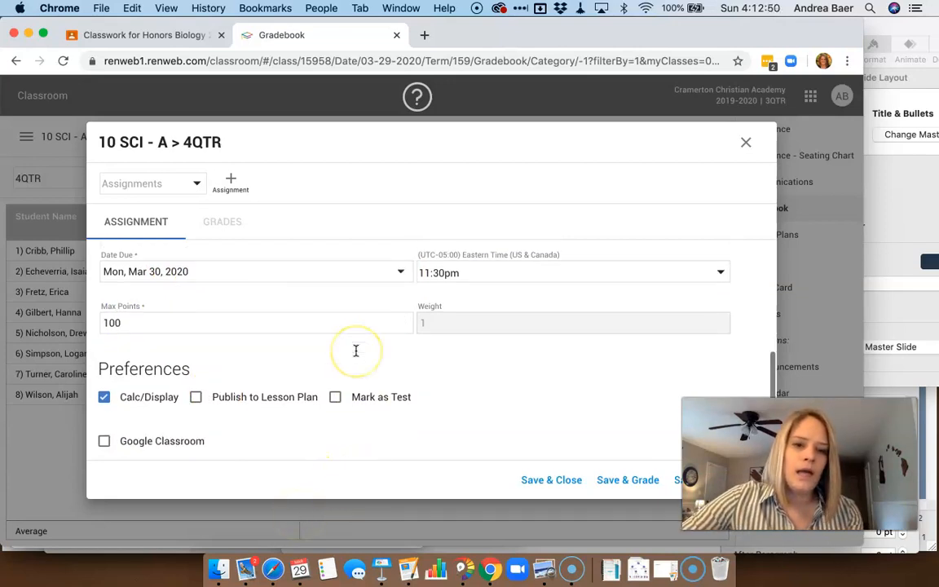
left_click(104, 441)
scroll(515, 361, "down", 2)
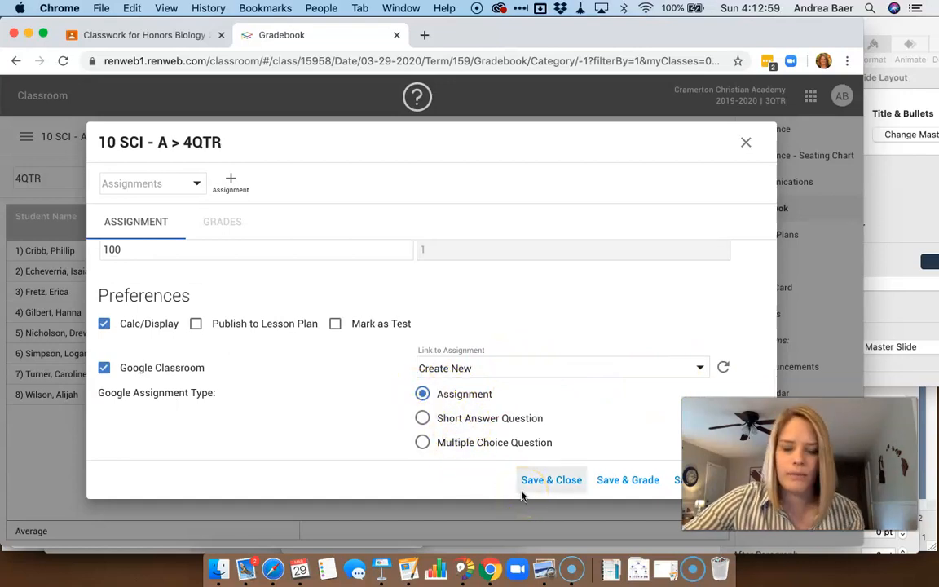
left_click(543, 483)
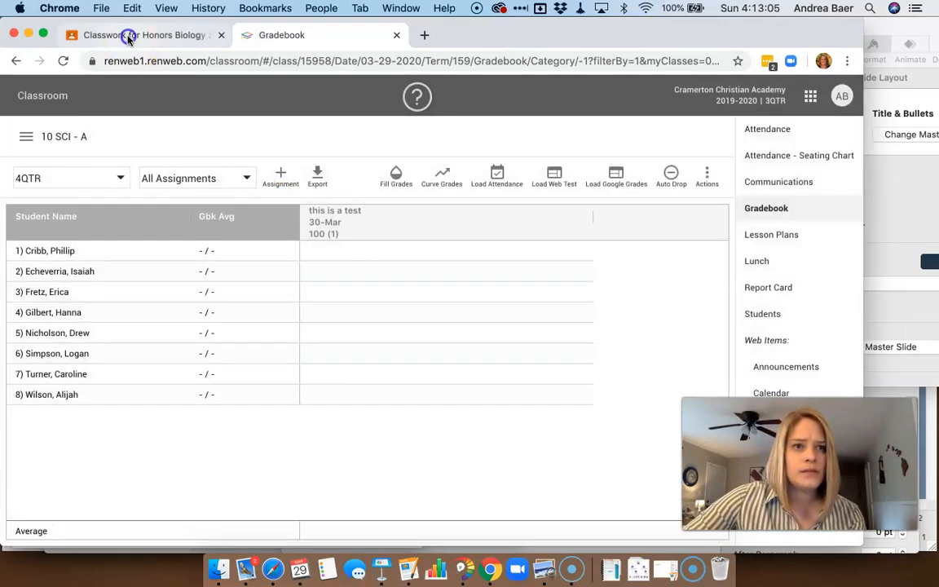
Check the 'this is a test' draft in the Biology 2020 class in Google Classroom by opening its edit form
left_click(128, 36)
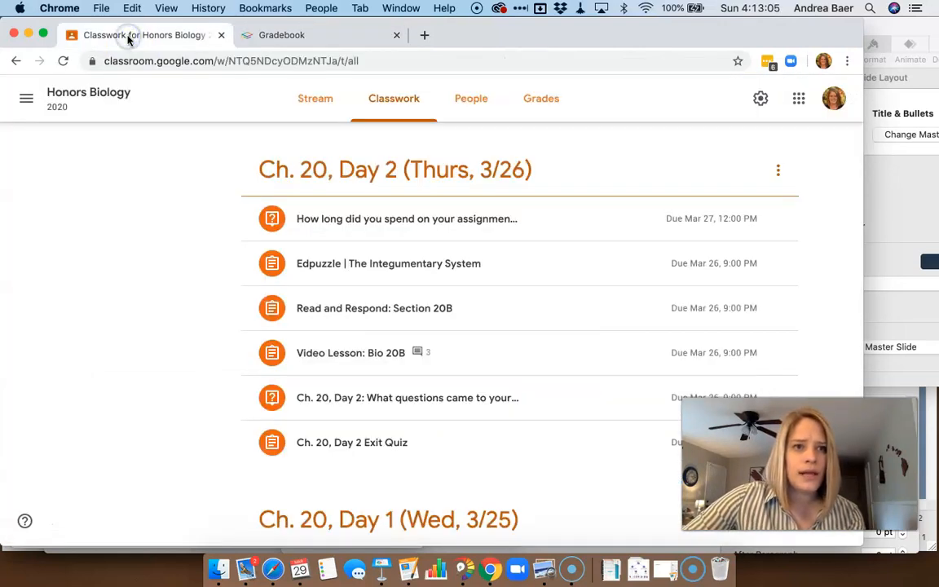
left_click(28, 101)
left_click(84, 271)
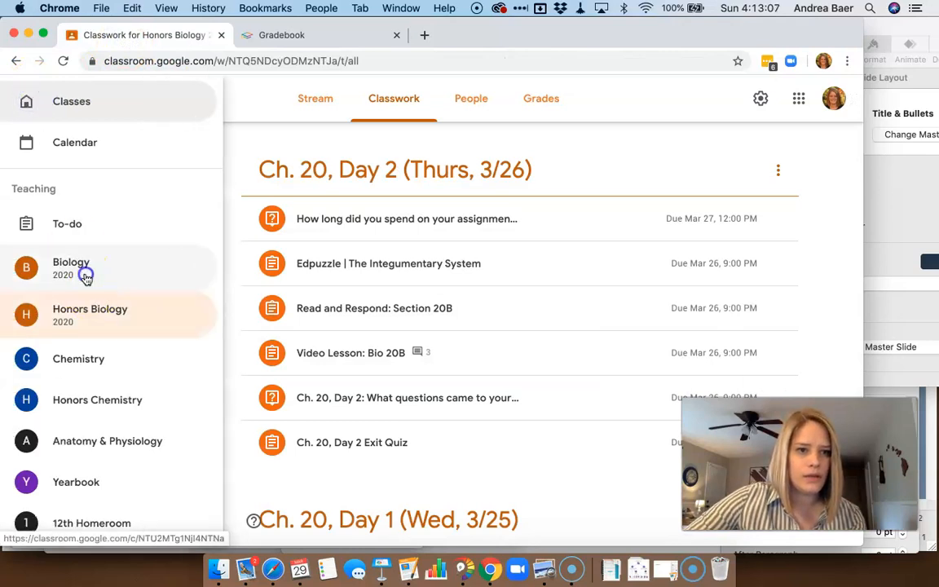
left_click(404, 97)
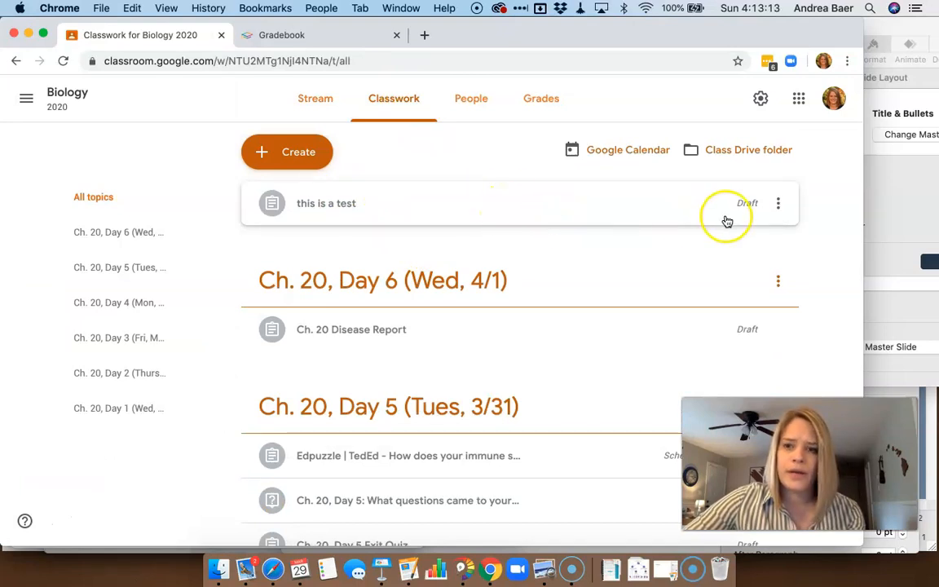
left_click(623, 212)
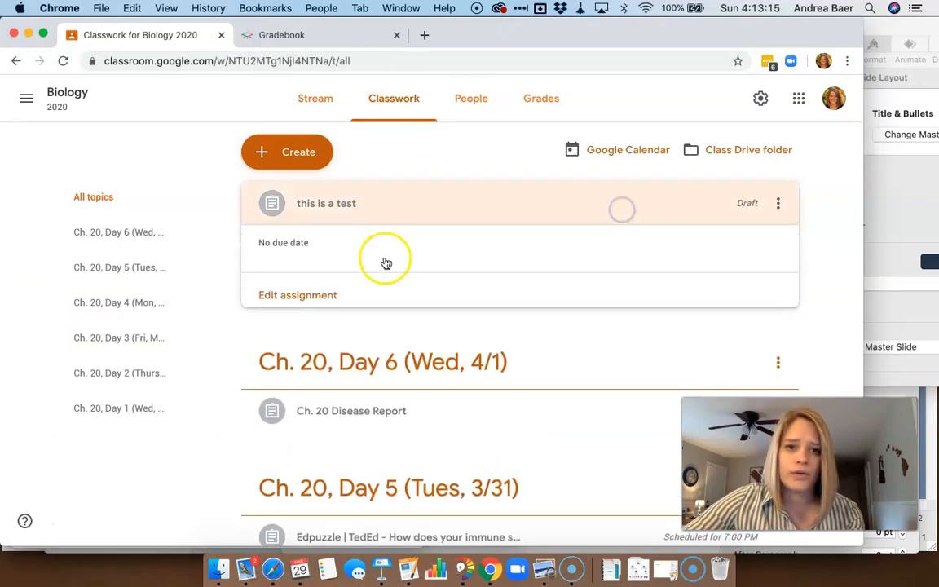
left_click(315, 298)
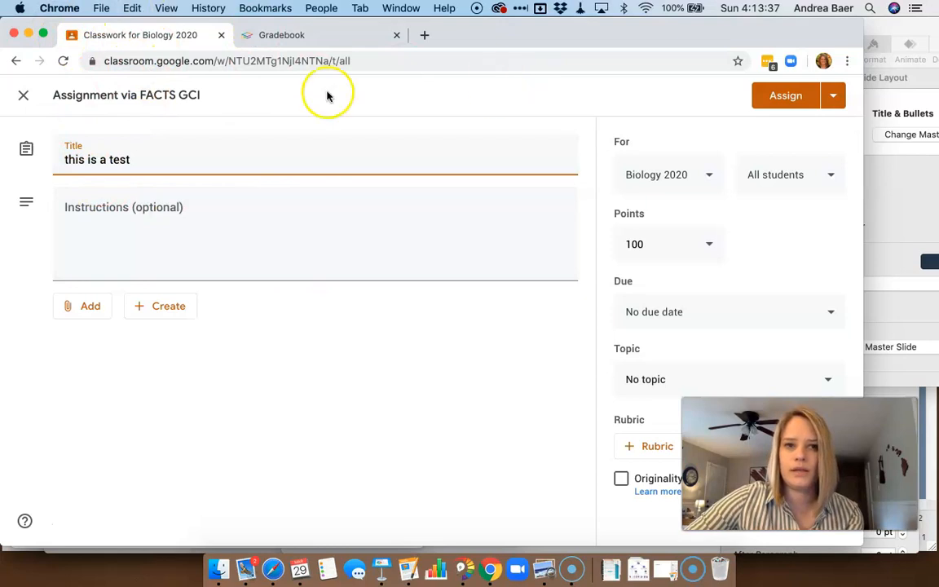
left_click(22, 94)
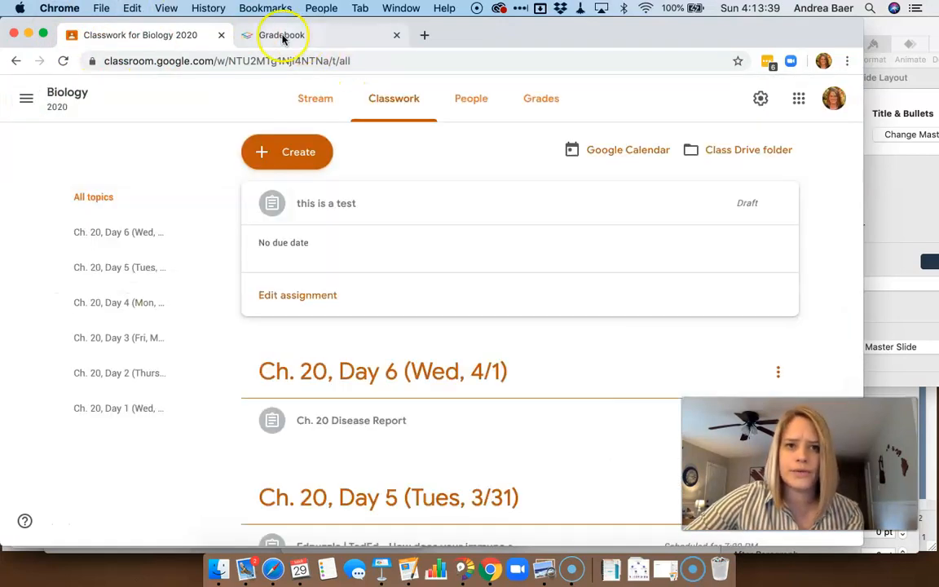
Delete the 'this is a test' assignment from the gradebook, also removing it from Google Classroom
left_click(282, 36)
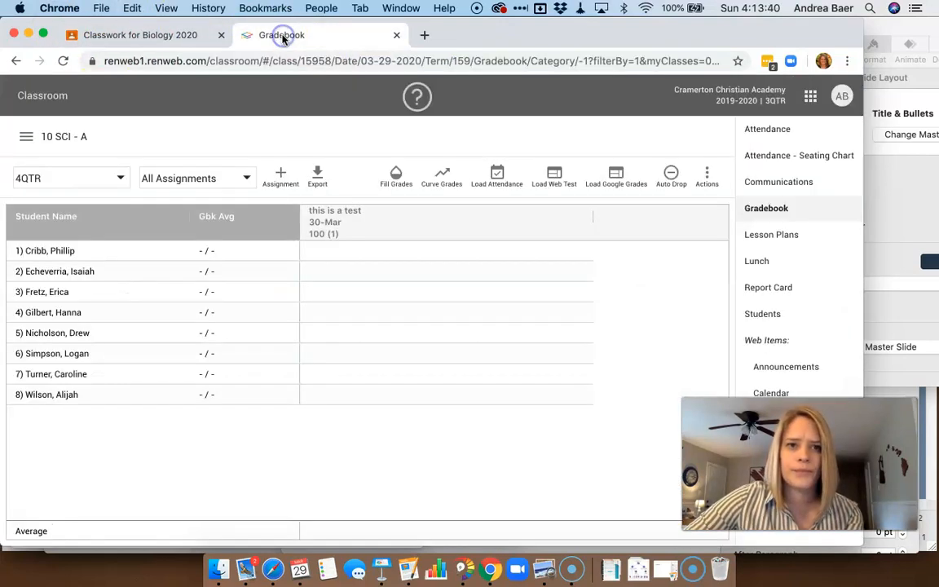
left_click(403, 220)
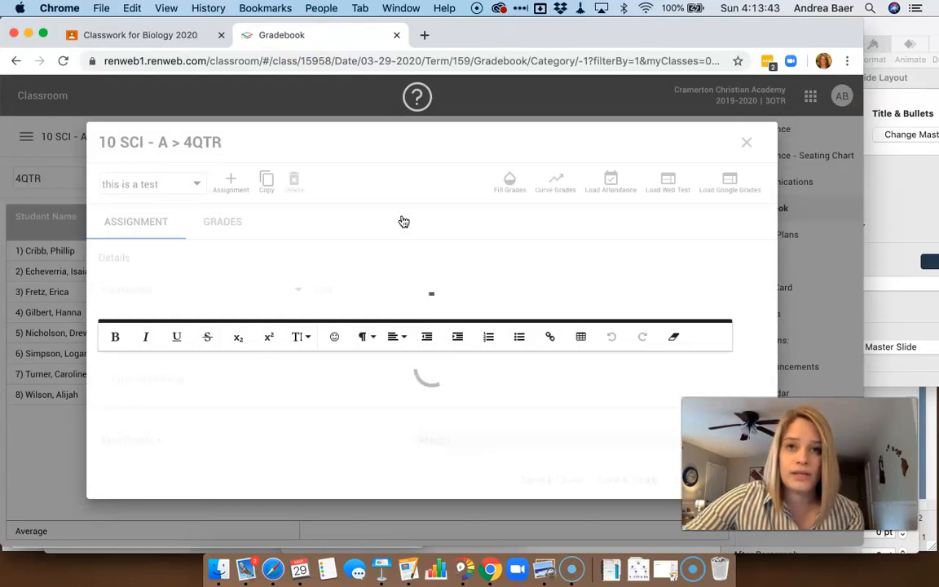
left_click(293, 181)
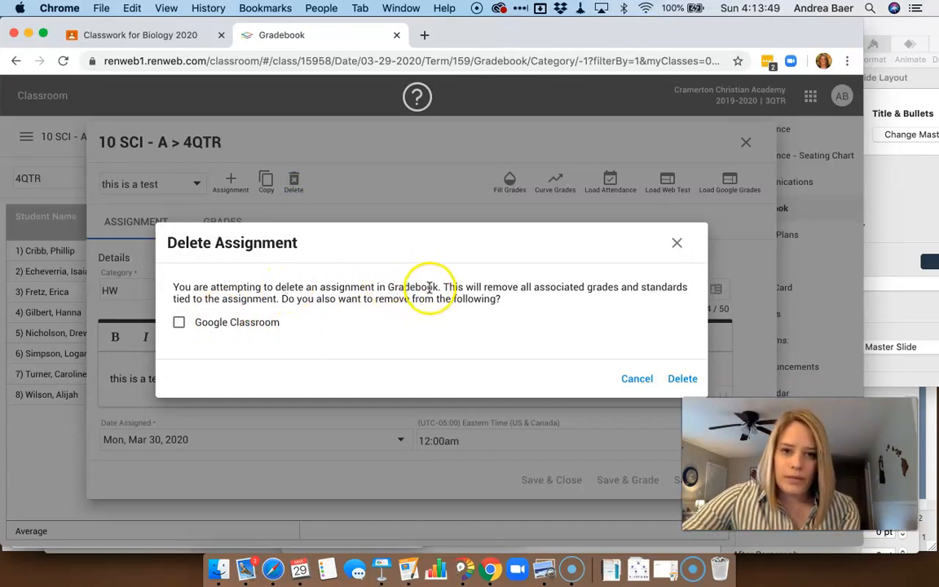
left_click(180, 324)
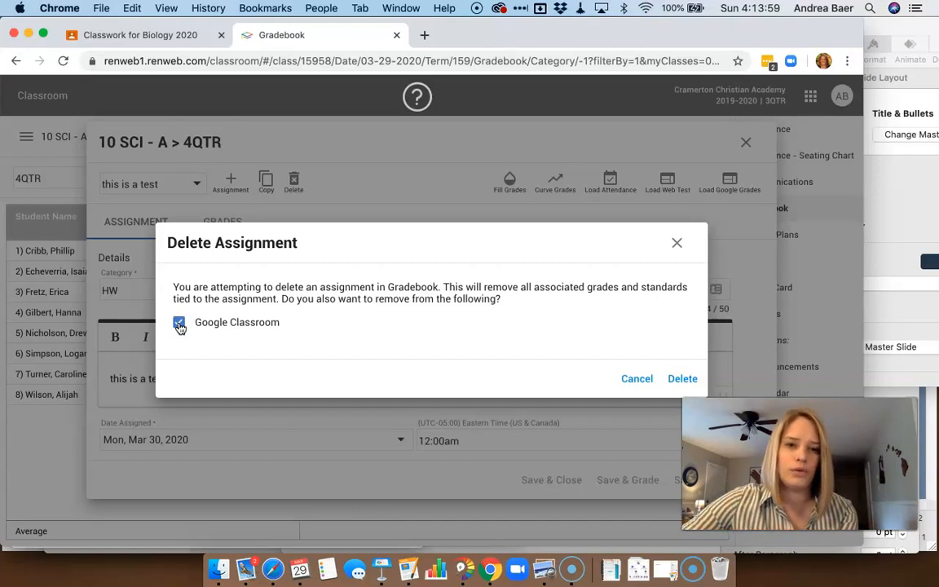
left_click(683, 378)
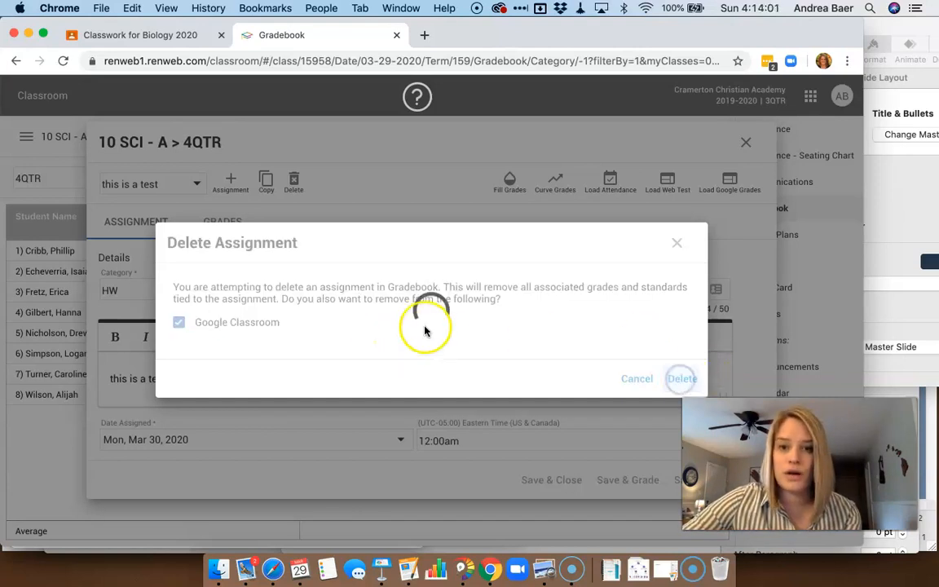